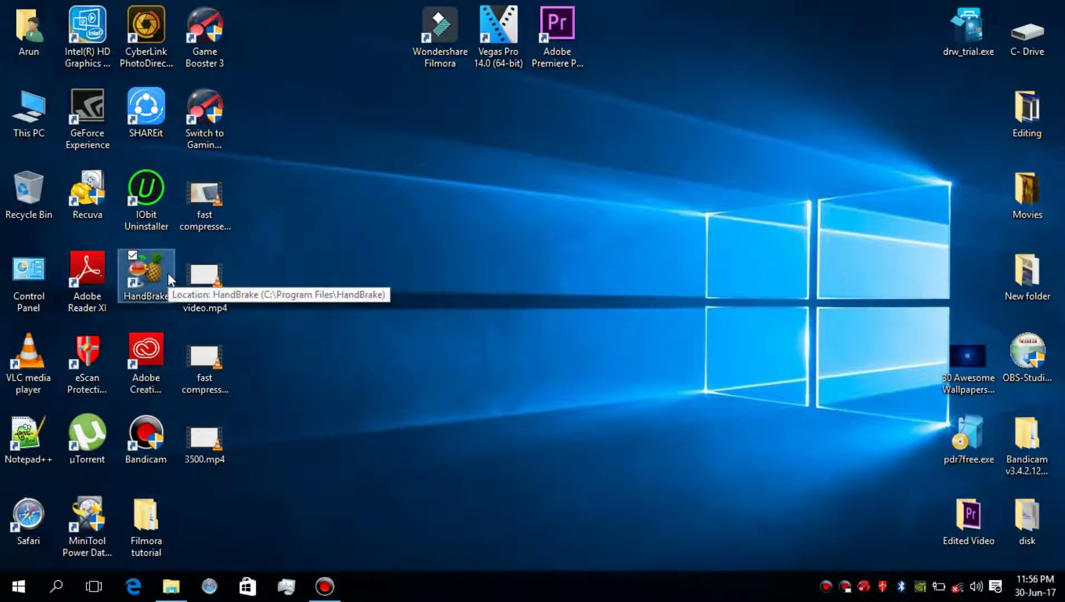
# Step: Launch HandBrake and start choosing a single video file as the source
pyautogui.doubleClick(168, 272)
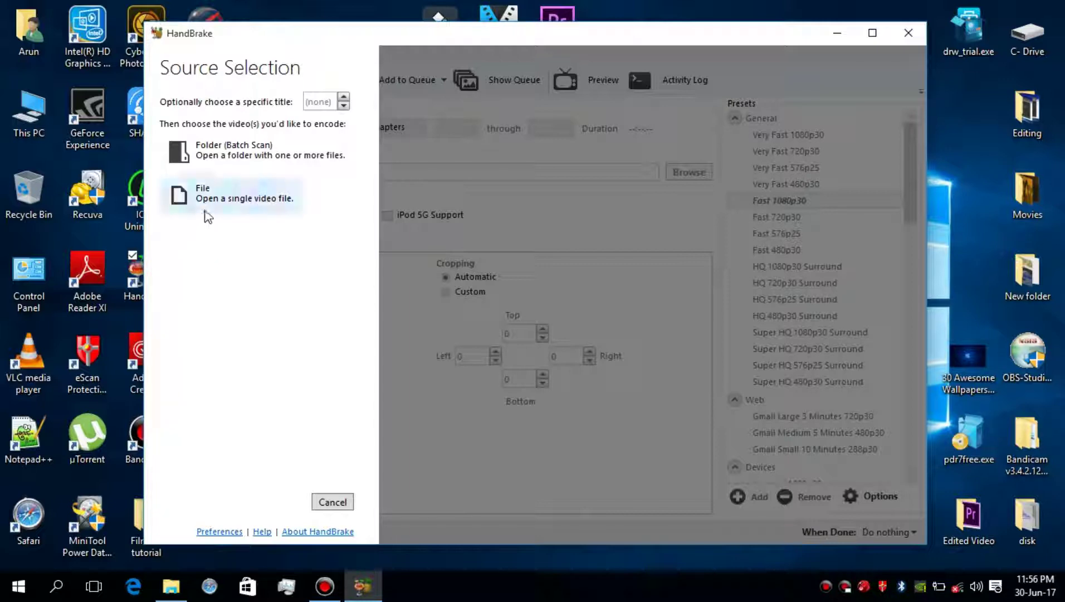
pyautogui.click(208, 213)
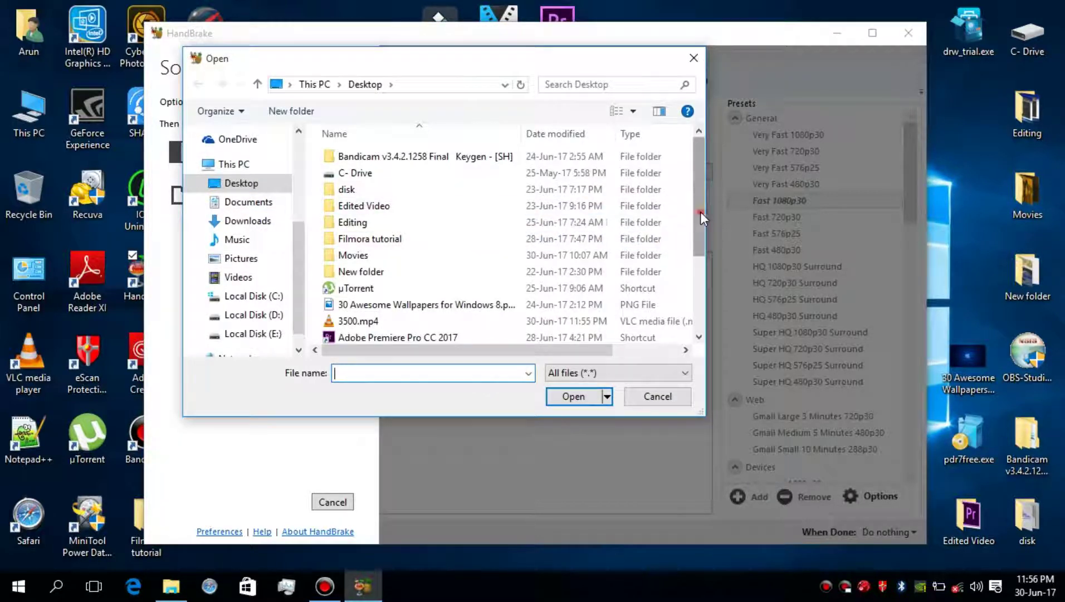
pyautogui.moveTo(701, 213); pyautogui.dragTo(704, 293)
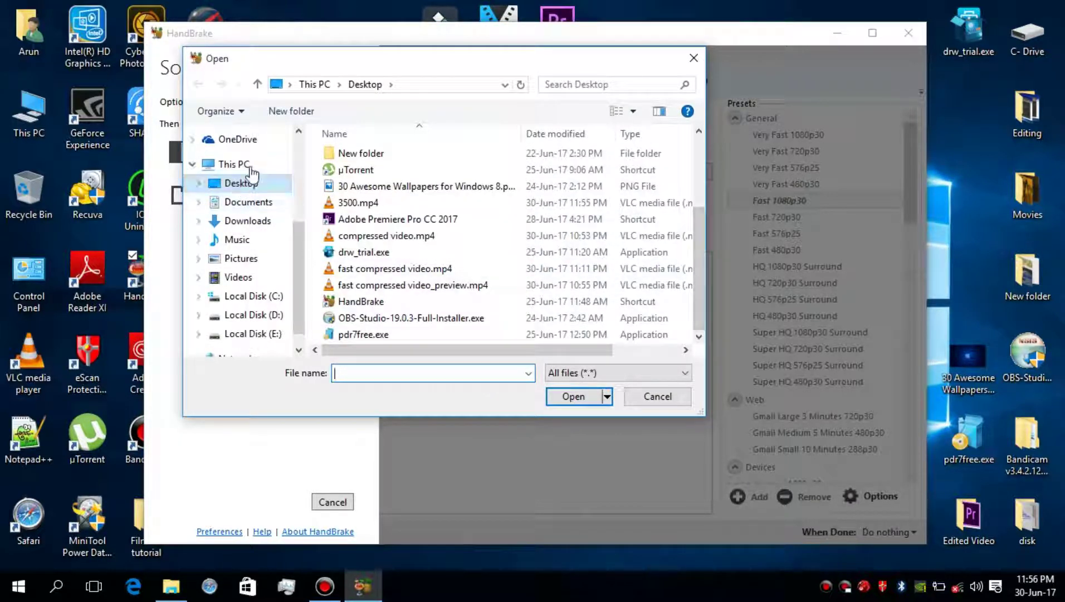
# Step: Browse to Documents > Wondershare Filmora > Output and select the 1080p (best) video
pyautogui.click(248, 201)
pyautogui.scroll(-3, 376, 253)
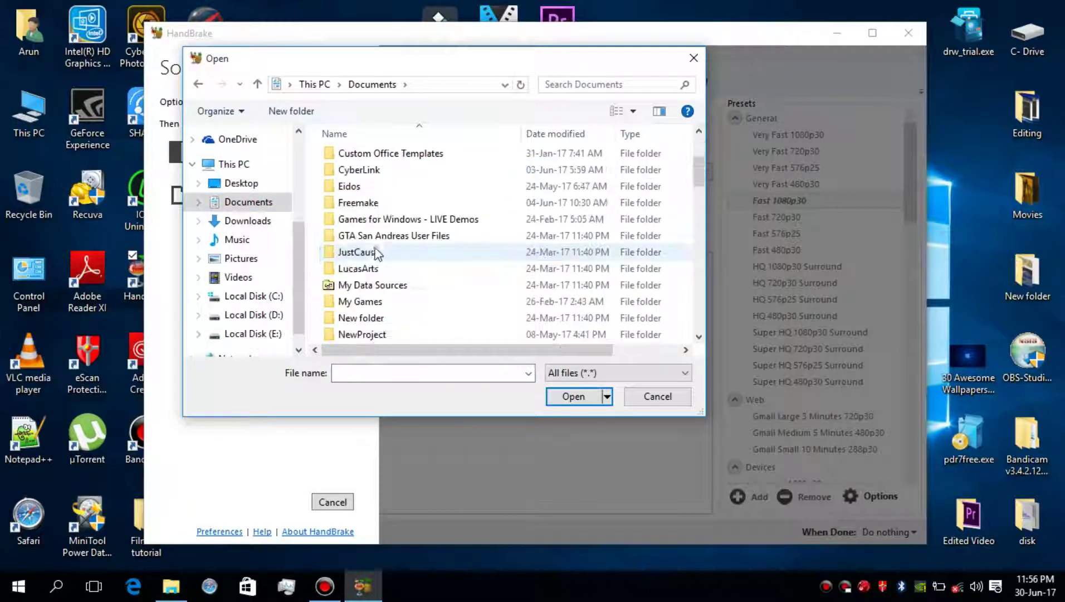
pyautogui.scroll(-2, 376, 253)
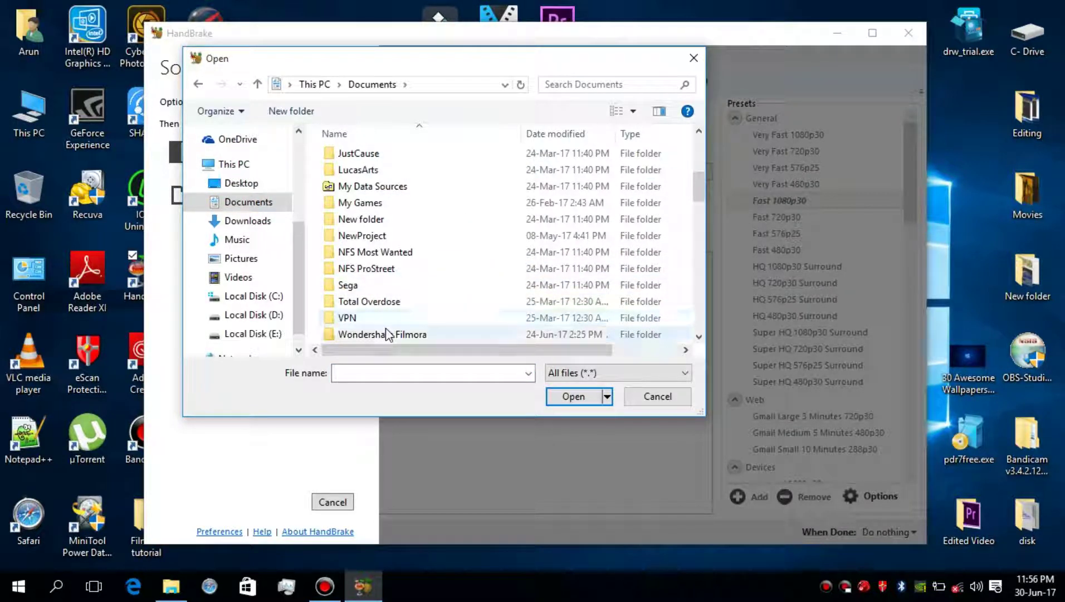
pyautogui.doubleClick(387, 333)
pyautogui.doubleClick(397, 157)
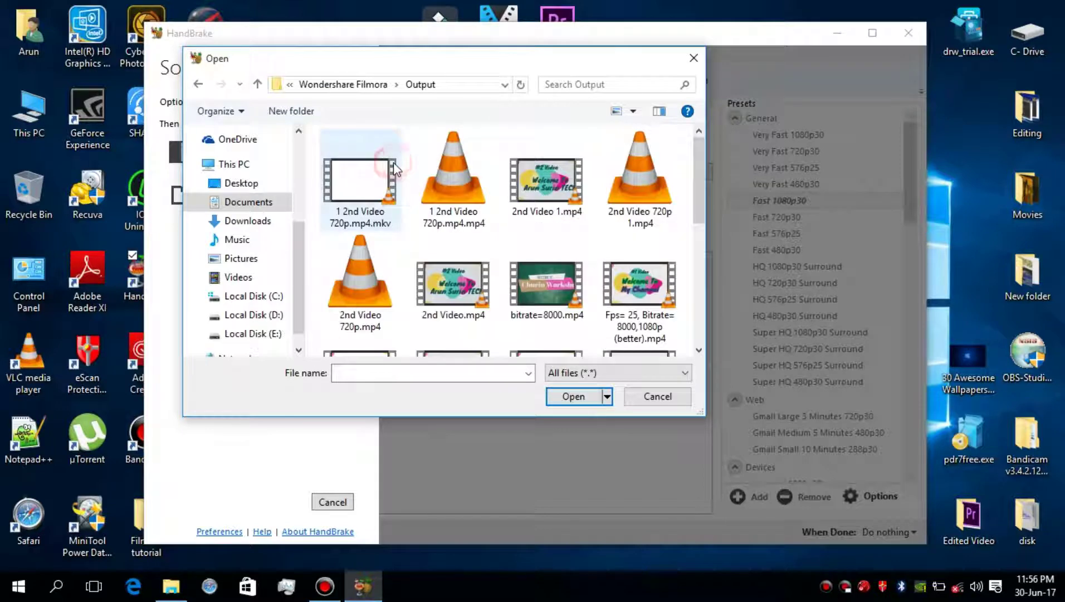
pyautogui.scroll(-5, 396, 167)
pyautogui.click(362, 312)
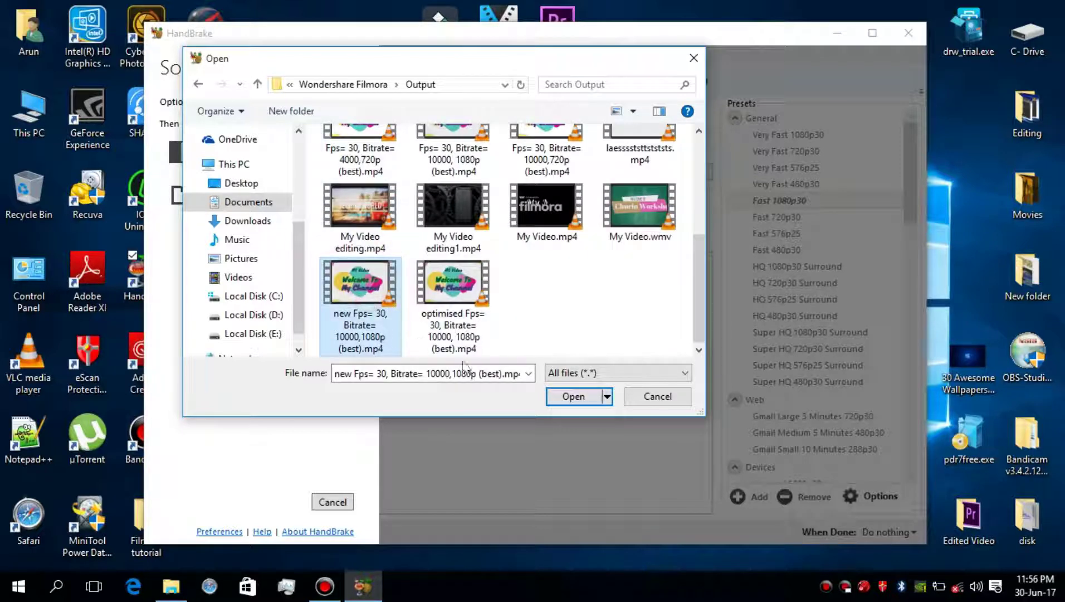
# Step: Load the video, maximize HandBrake, and apply the H.264 MKV 1080p30 preset
pyautogui.click(571, 396)
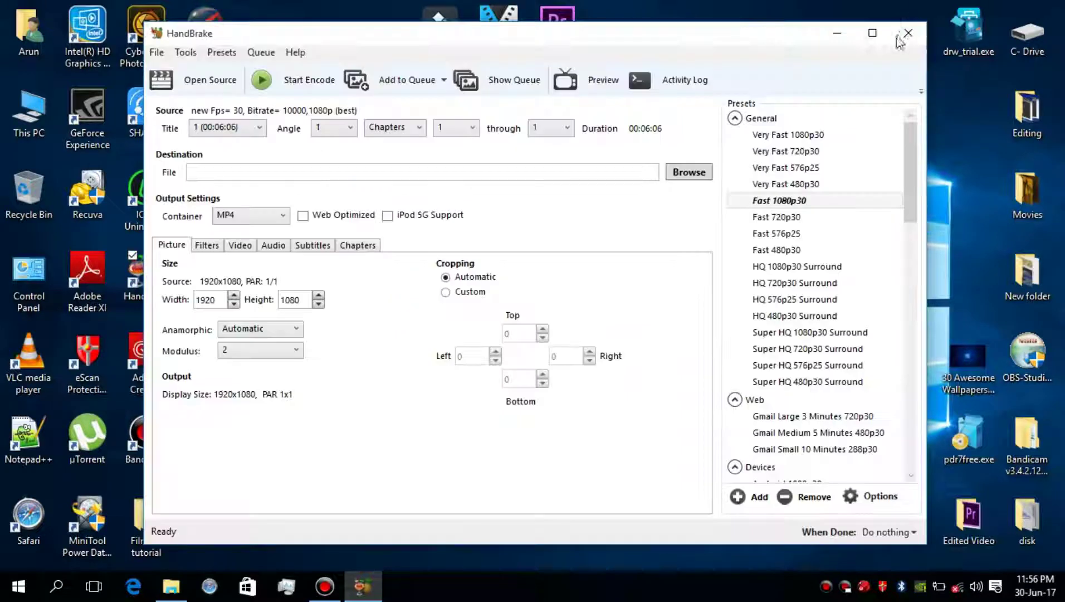
pyautogui.click(873, 33)
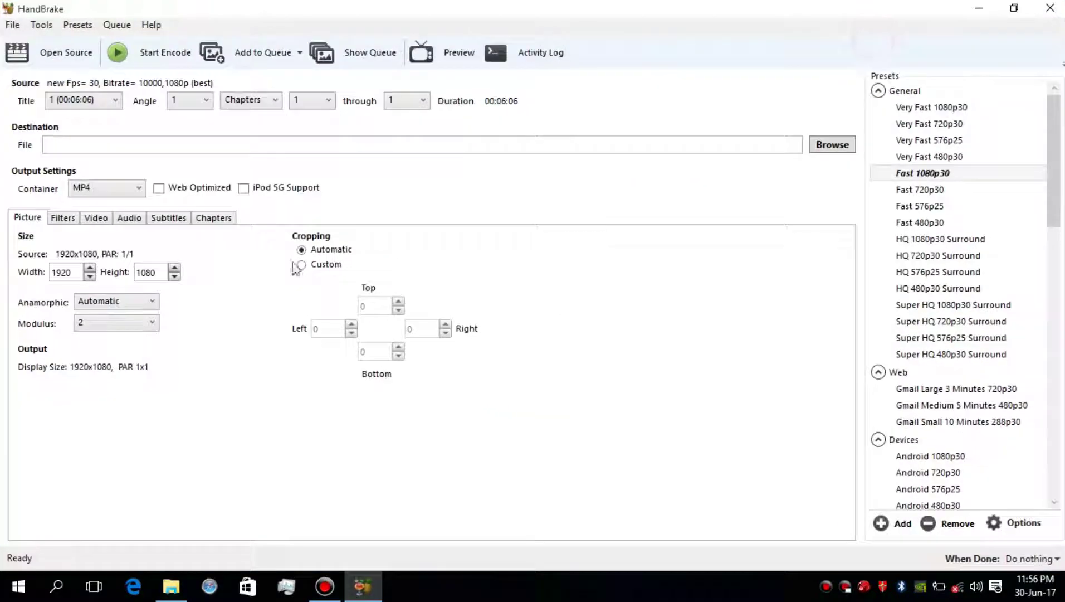
pyautogui.click(98, 219)
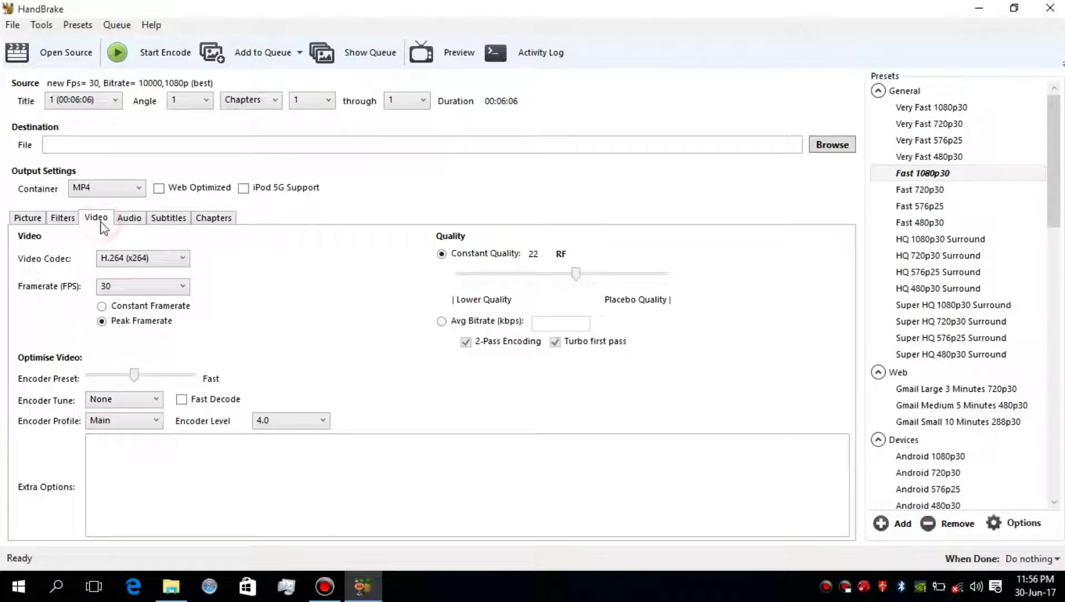
pyautogui.click(25, 217)
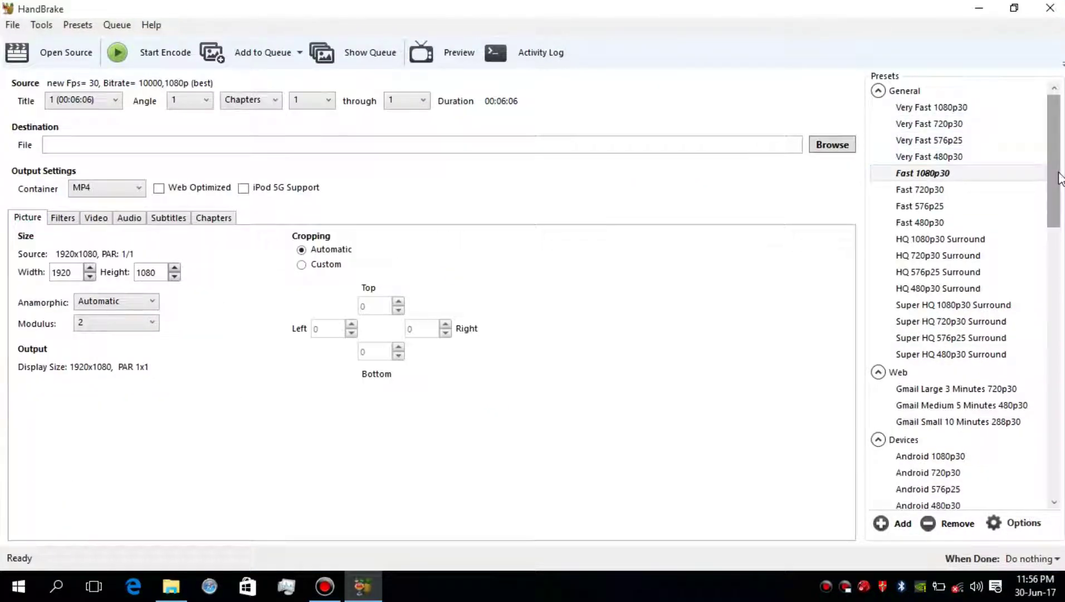
pyautogui.moveTo(1059, 178); pyautogui.dragTo(1047, 346)
pyautogui.click(939, 377)
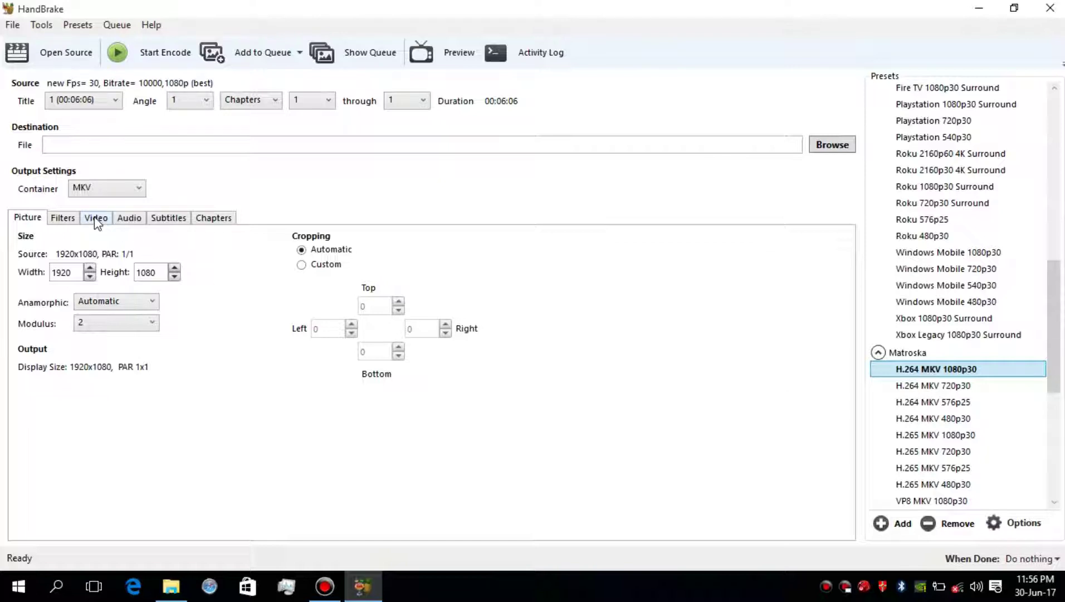
# Step: Set the output container to MP4 and lower Constant Quality to RF 35
pyautogui.click(98, 191)
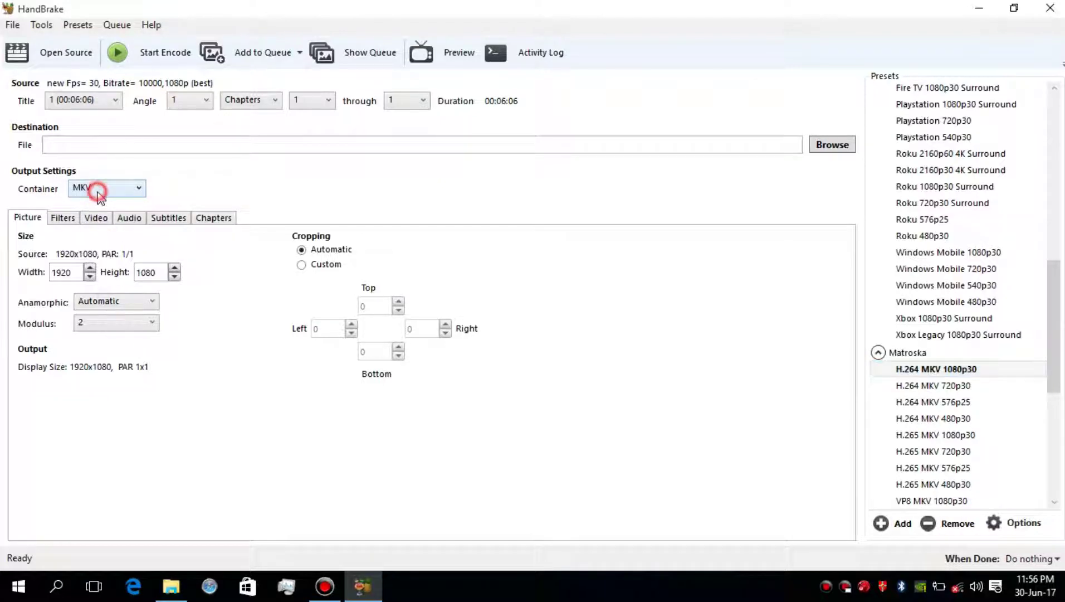
pyautogui.click(96, 206)
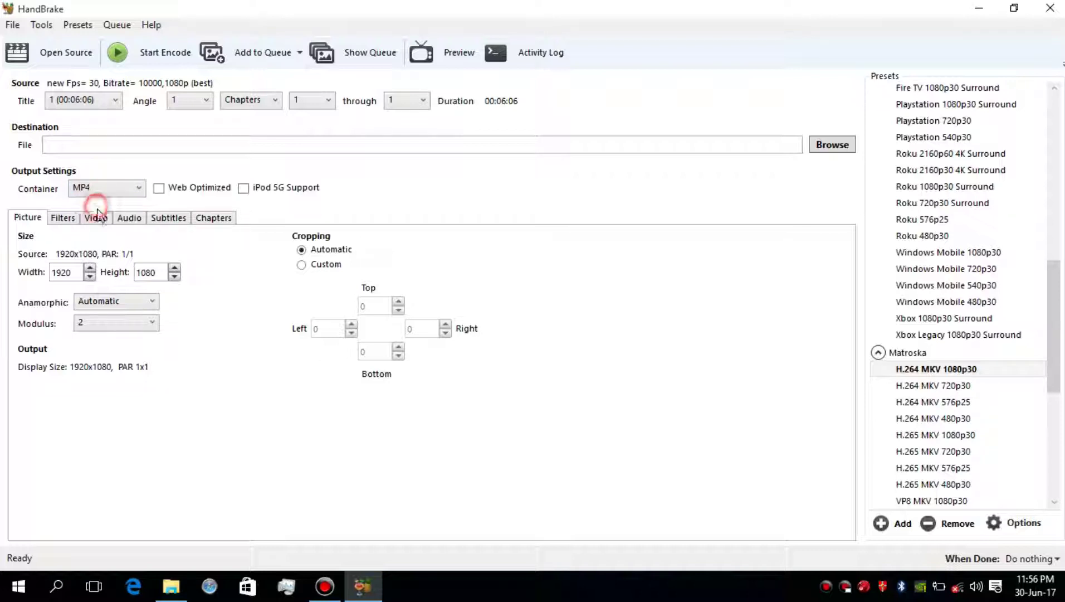
pyautogui.click(96, 217)
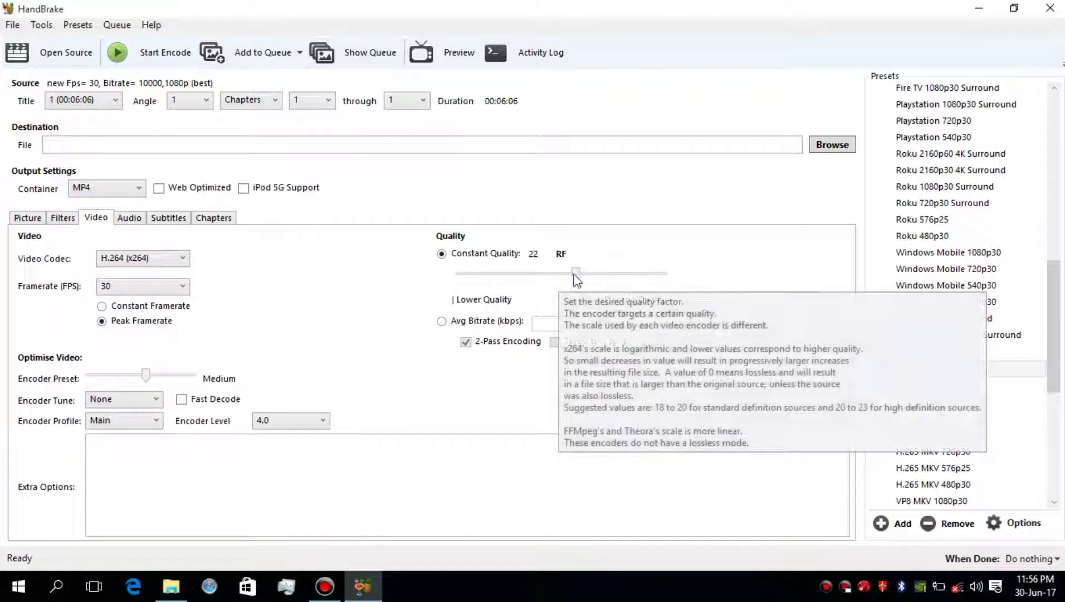
pyautogui.moveTo(576, 273); pyautogui.dragTo(533, 285)
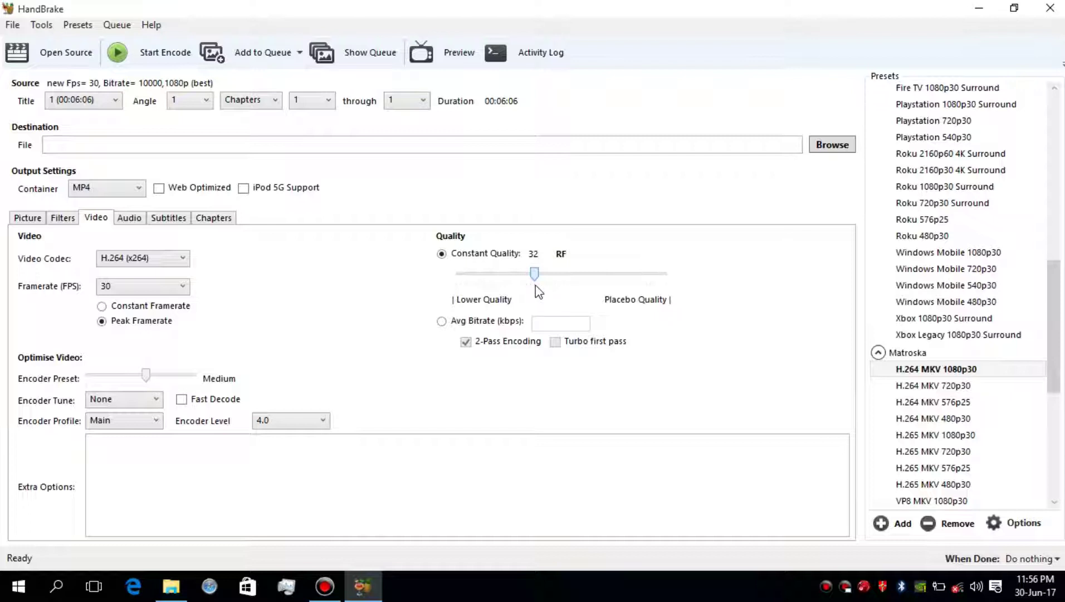
pyautogui.moveTo(535, 287); pyautogui.dragTo(540, 287)
pyautogui.moveTo(521, 288); pyautogui.dragTo(515, 290)
pyautogui.moveTo(515, 290); pyautogui.dragTo(524, 291)
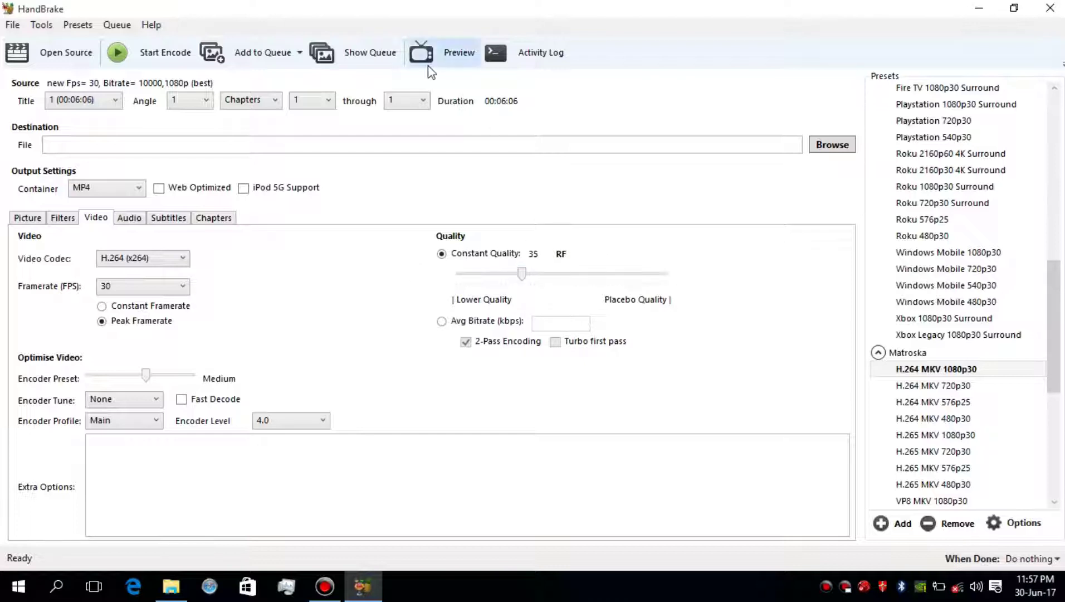
# Step: Open Preview, move to a later frame, and play a 10-second live preview in VLC
pyautogui.click(431, 71)
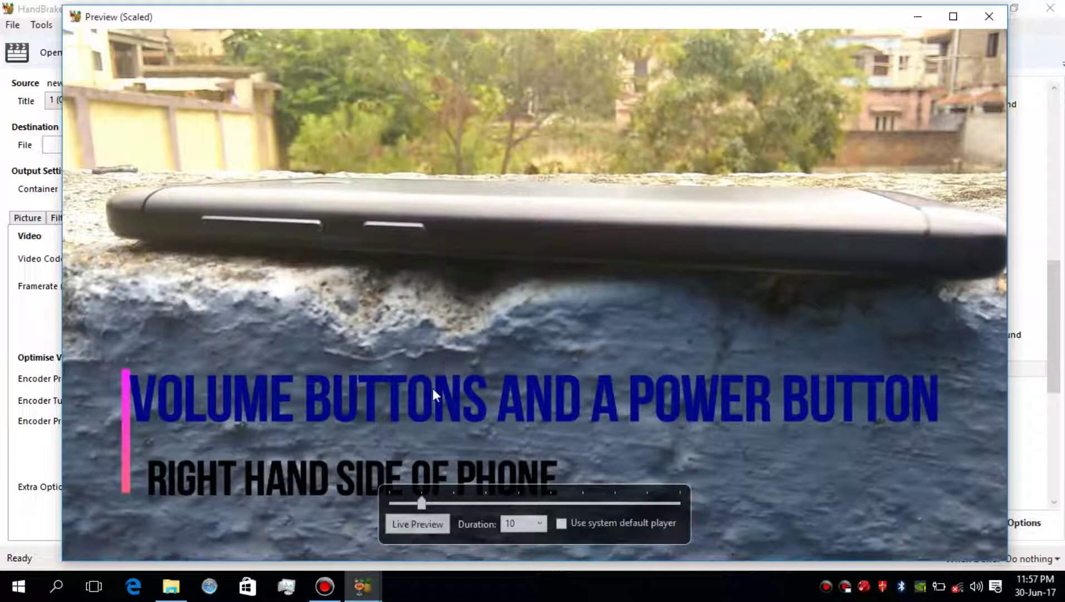
pyautogui.click(458, 500)
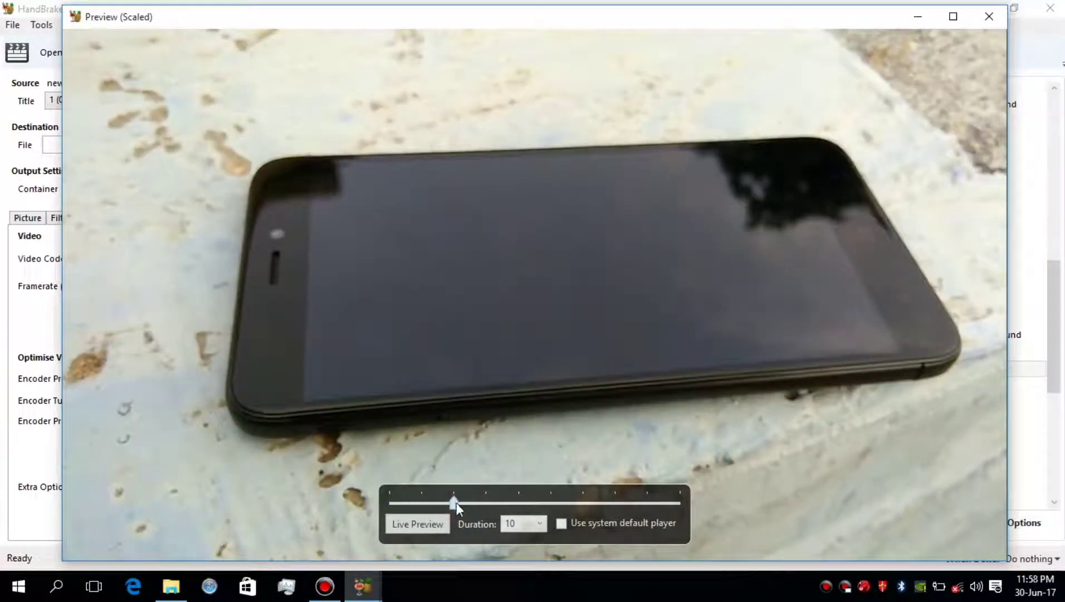
pyautogui.click(425, 522)
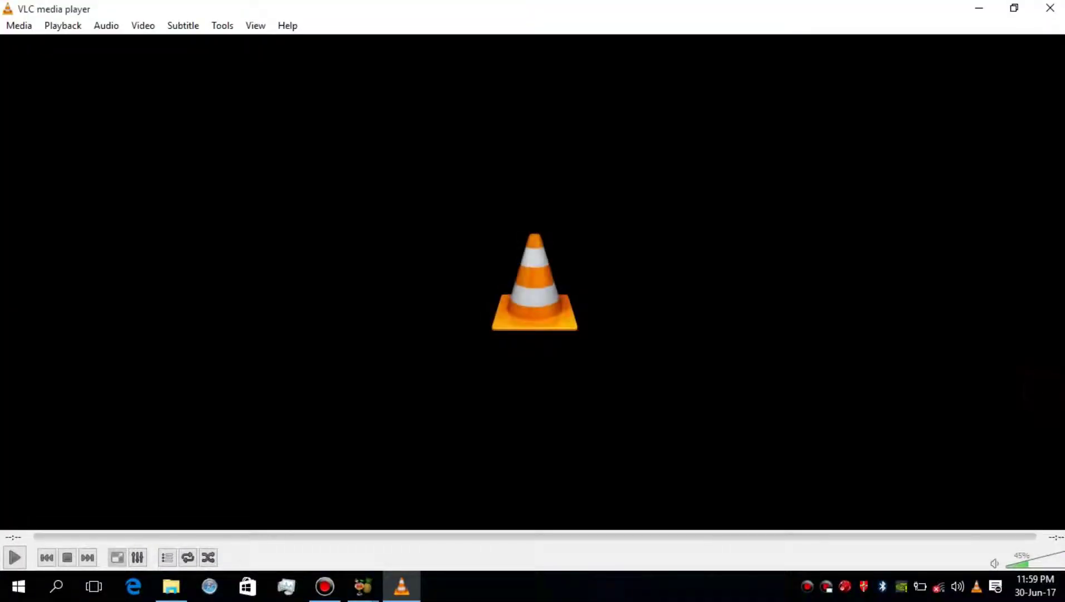
# Step: Close the finished VLC playback and the Preview (Scaled) window
pyautogui.click(1049, 7)
pyautogui.click(989, 16)
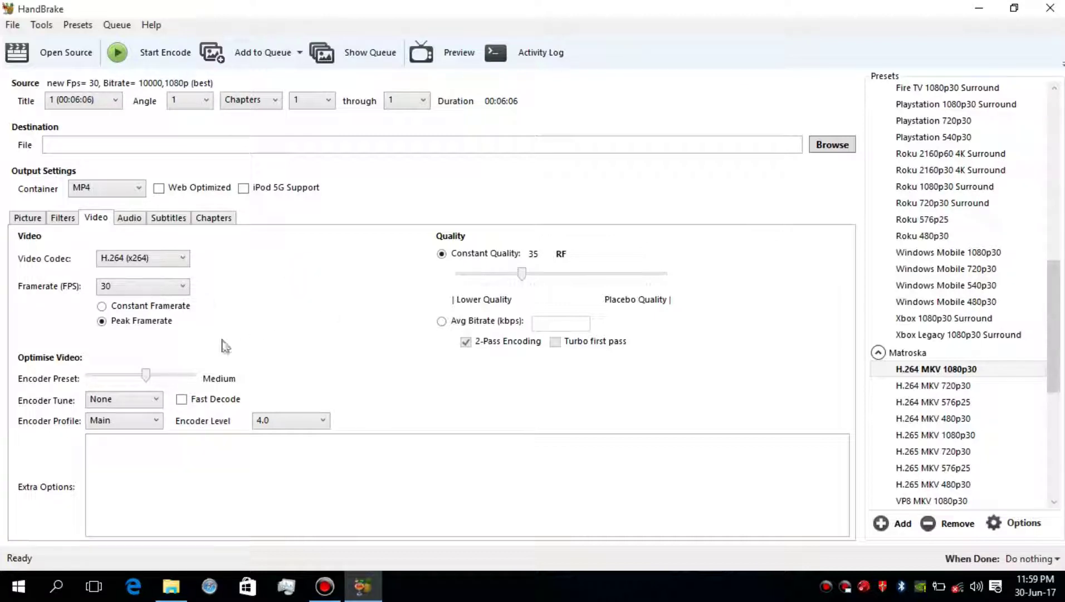
# Step: Save the output as 1080p.mp4 in the Desktop folder, then Start Encode
pyautogui.click(43, 218)
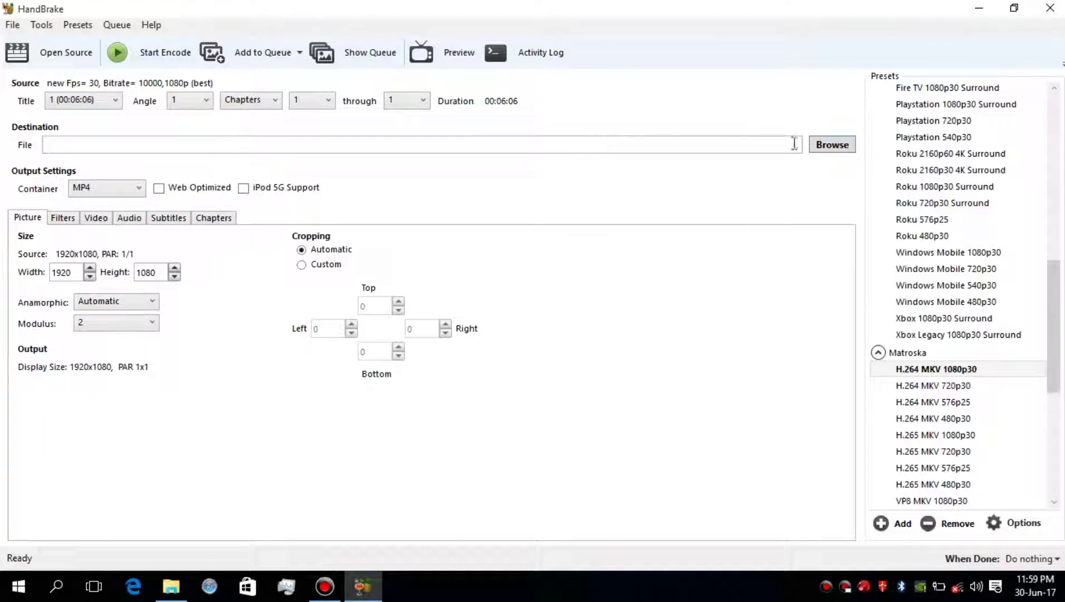
pyautogui.click(847, 146)
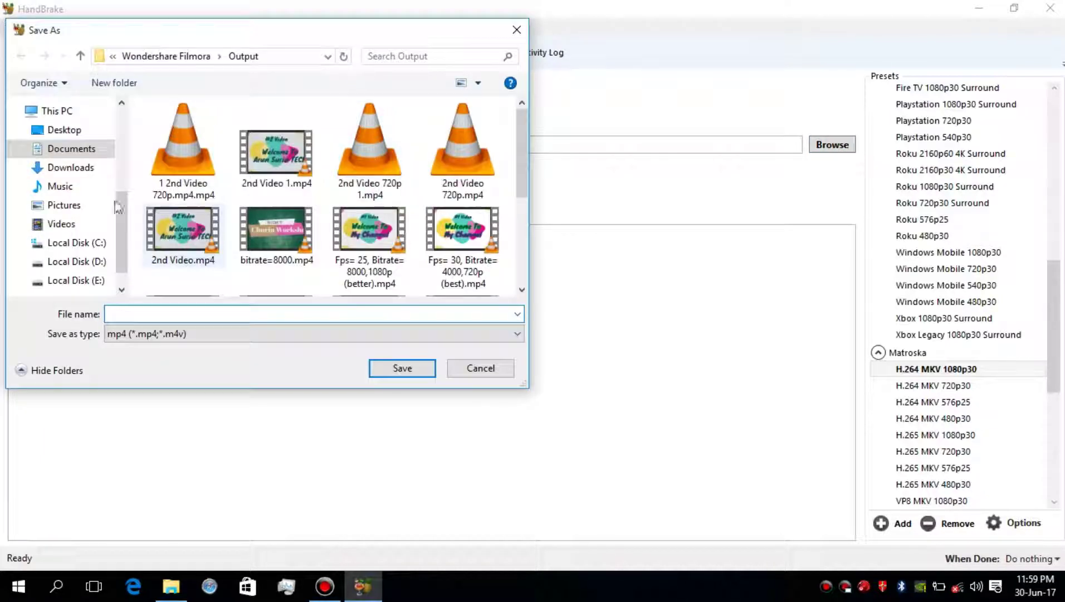
pyautogui.click(62, 130)
pyautogui.click(153, 313)
pyautogui.write('1080p')
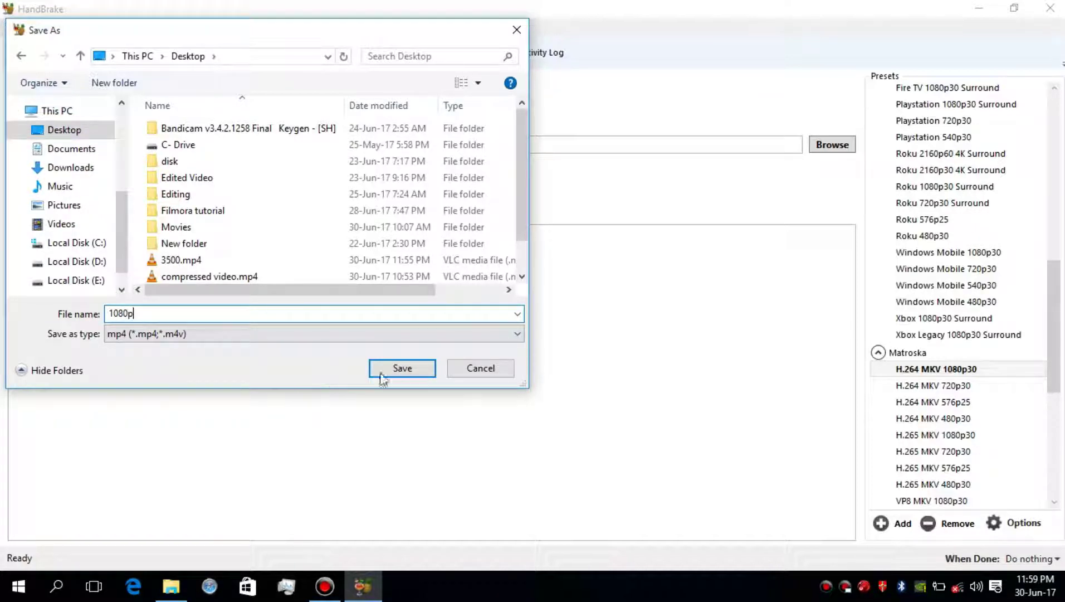
pyautogui.click(394, 369)
pyautogui.click(146, 56)
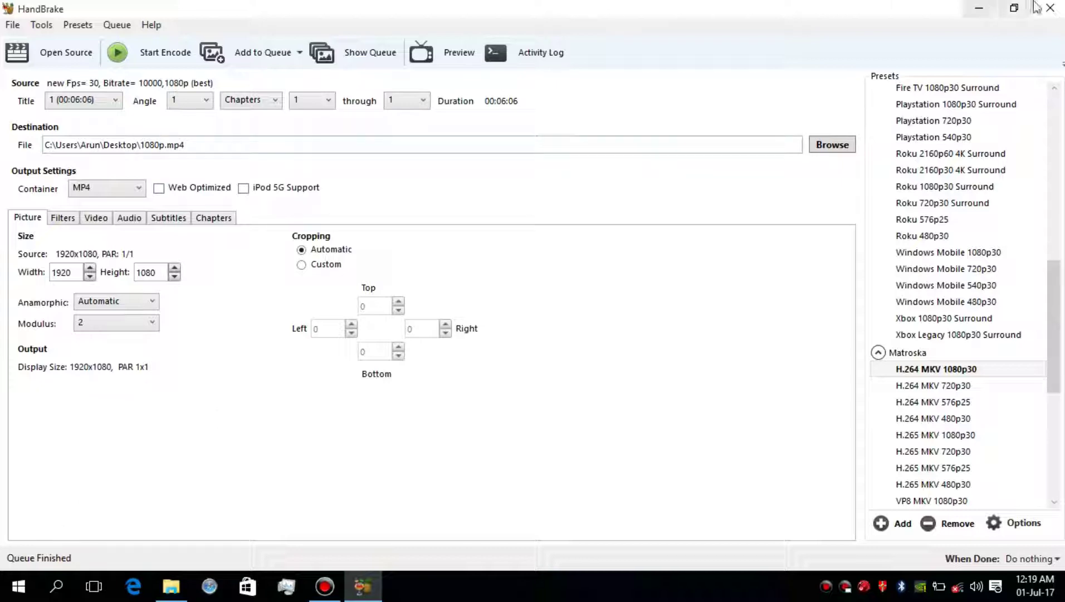
# Step: Open 1080p.mp4's Properties and check its frame width, height and length under Details
pyautogui.click(979, 8)
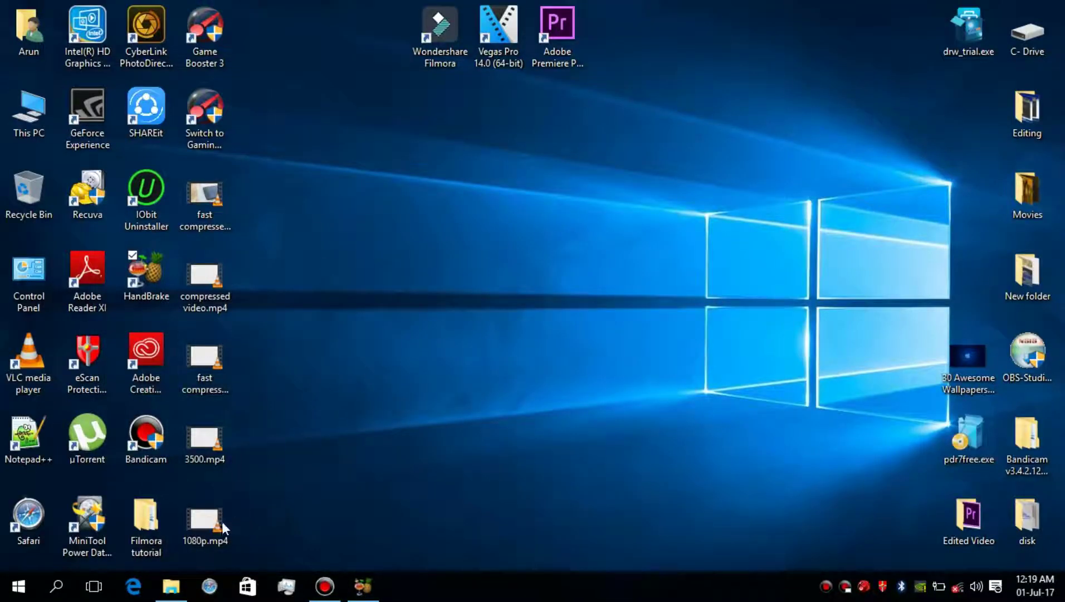
pyautogui.rightClick(220, 528)
pyautogui.click(234, 507)
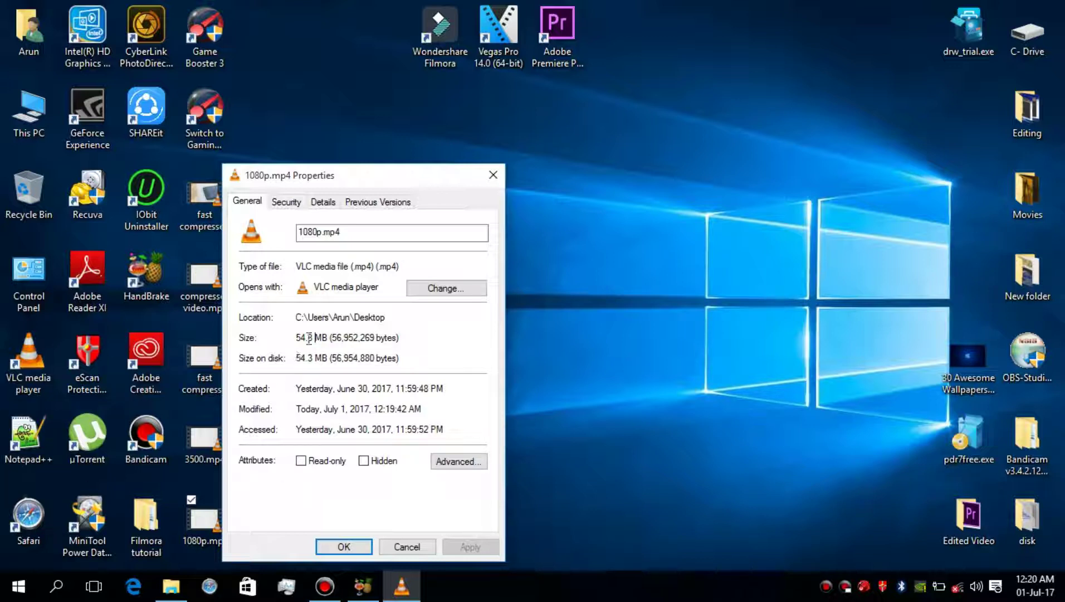
pyautogui.click(324, 205)
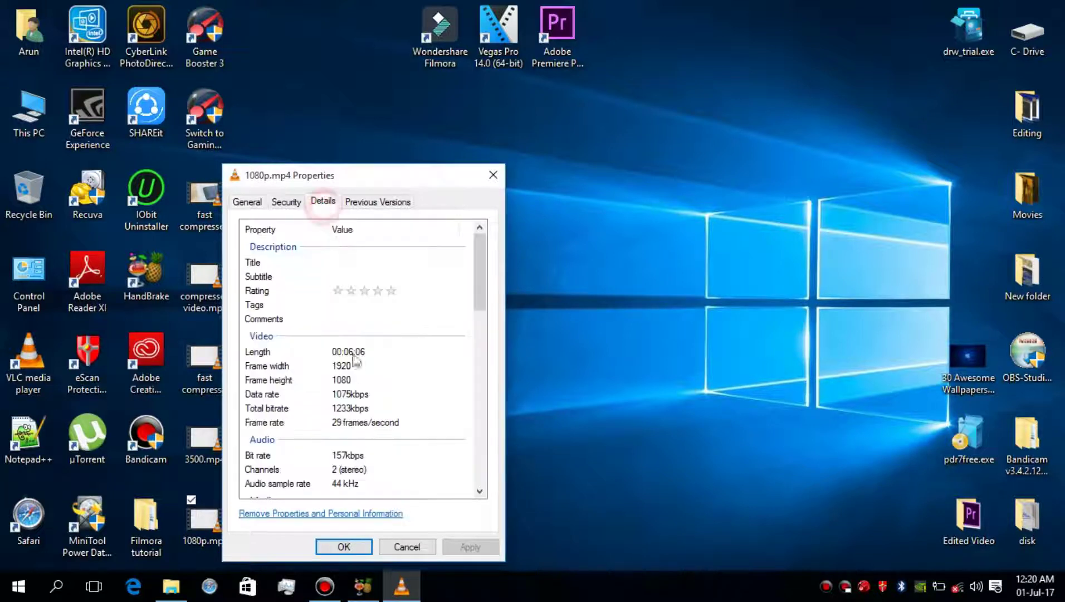
pyautogui.click(348, 367)
pyautogui.click(351, 380)
pyautogui.click(353, 367)
pyautogui.click(355, 381)
pyautogui.click(356, 354)
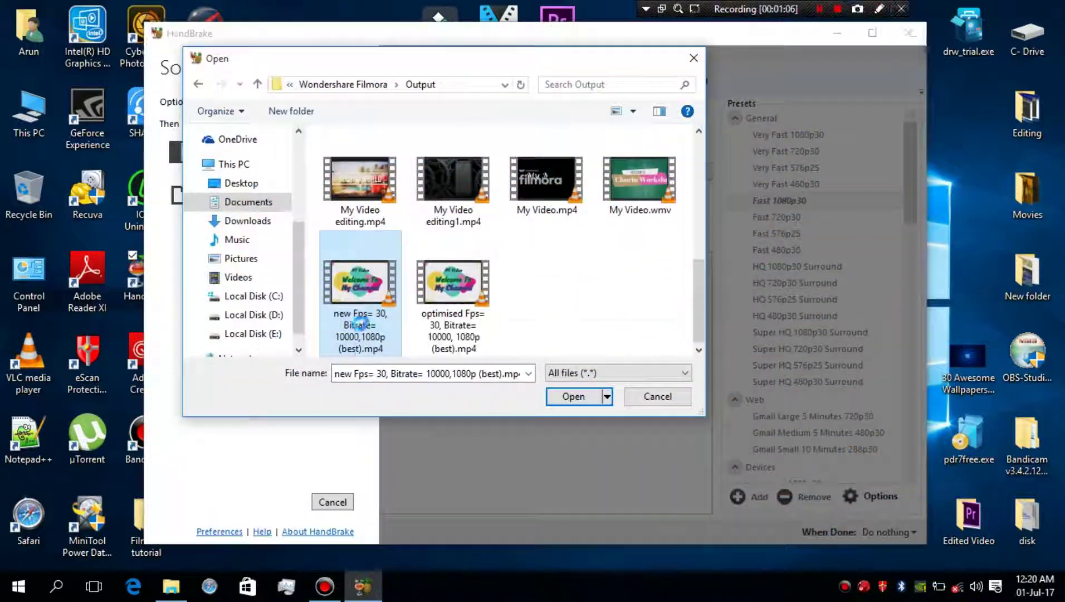
# Step: Inspect the original's details: 1920×1080, 9679kbps data rate, 9897kbps total, 00:06:06 length; then close
pyautogui.rightClick(359, 301)
pyautogui.click(403, 557)
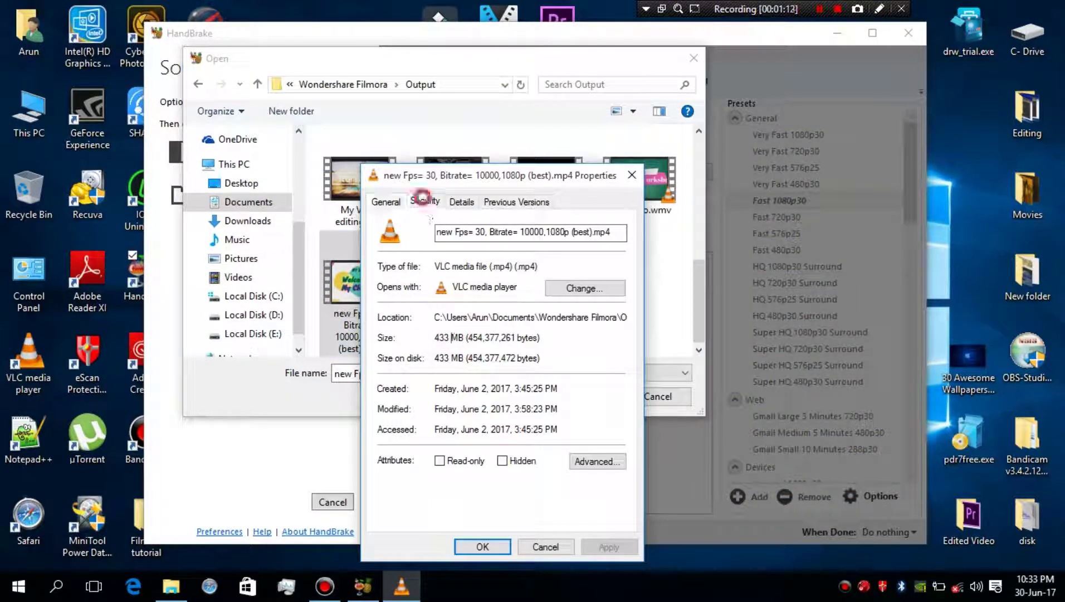
pyautogui.click(462, 202)
pyautogui.click(474, 366)
pyautogui.click(499, 382)
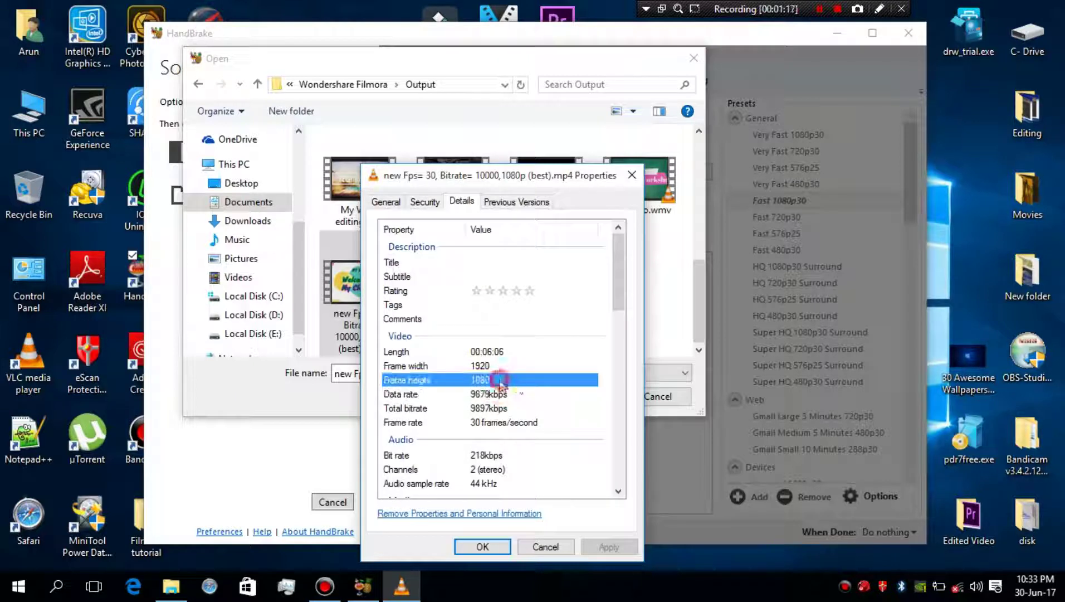
pyautogui.click(504, 395)
pyautogui.click(509, 410)
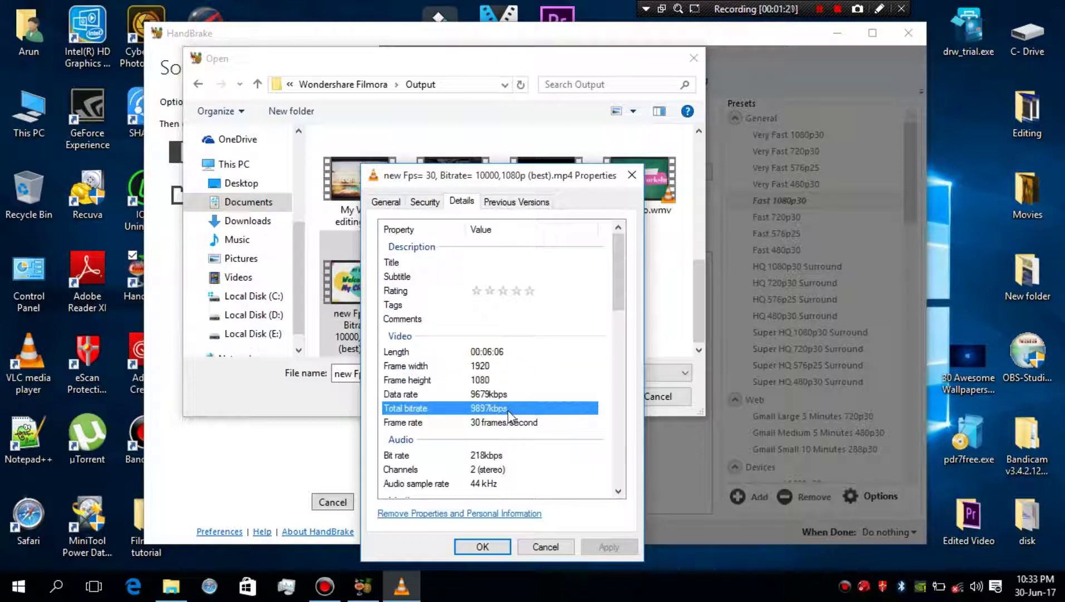
pyautogui.click(504, 352)
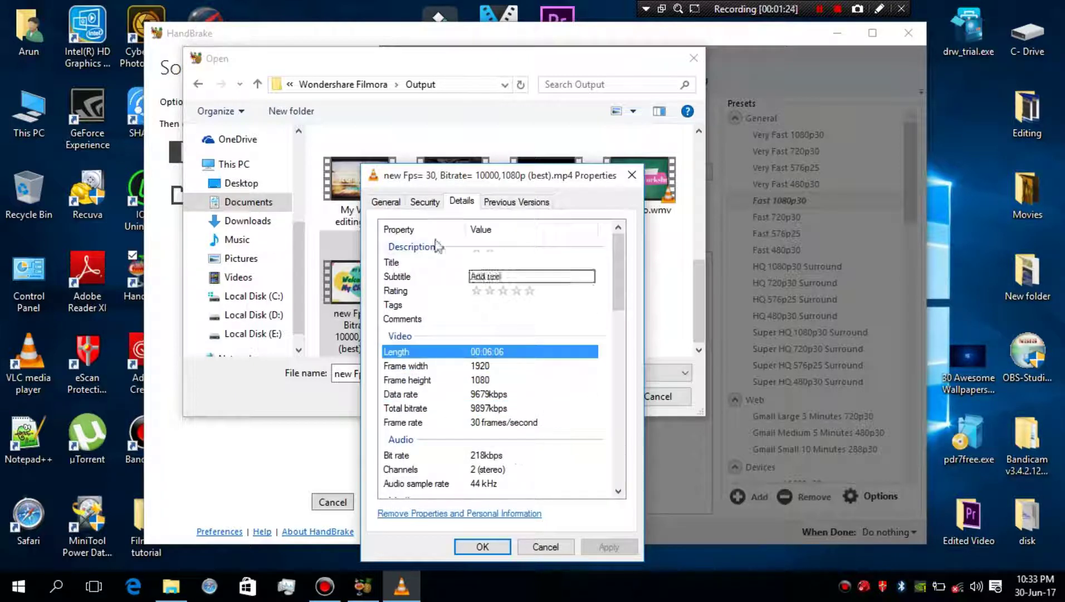
pyautogui.click(384, 202)
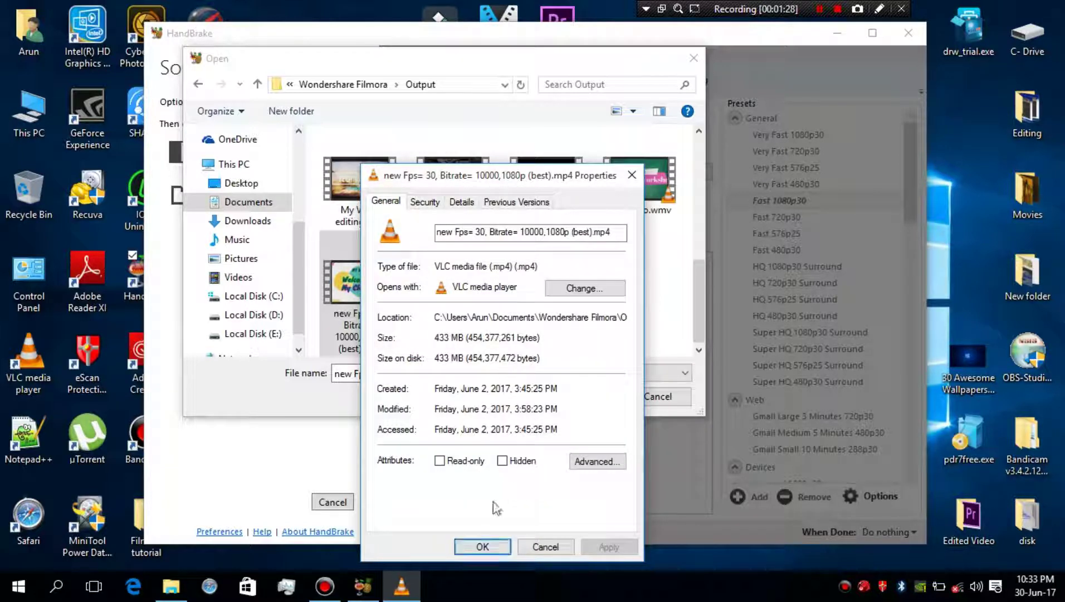
pyautogui.click(482, 547)
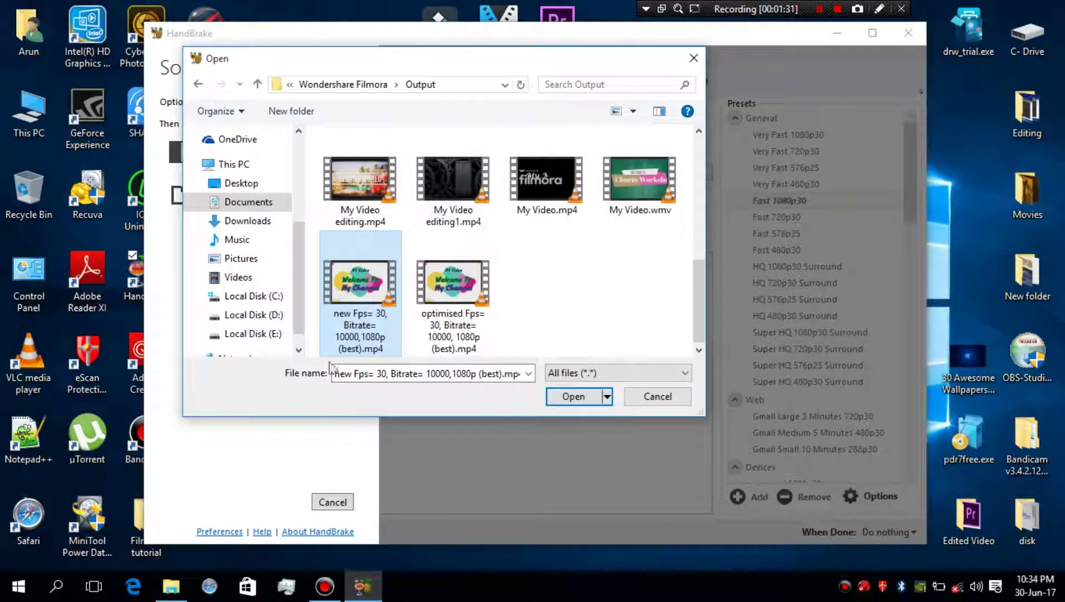
# Step: Play the original video in VLC full screen, dismissing the Bandicam notification
pyautogui.rightClick(365, 329)
pyautogui.click(410, 166)
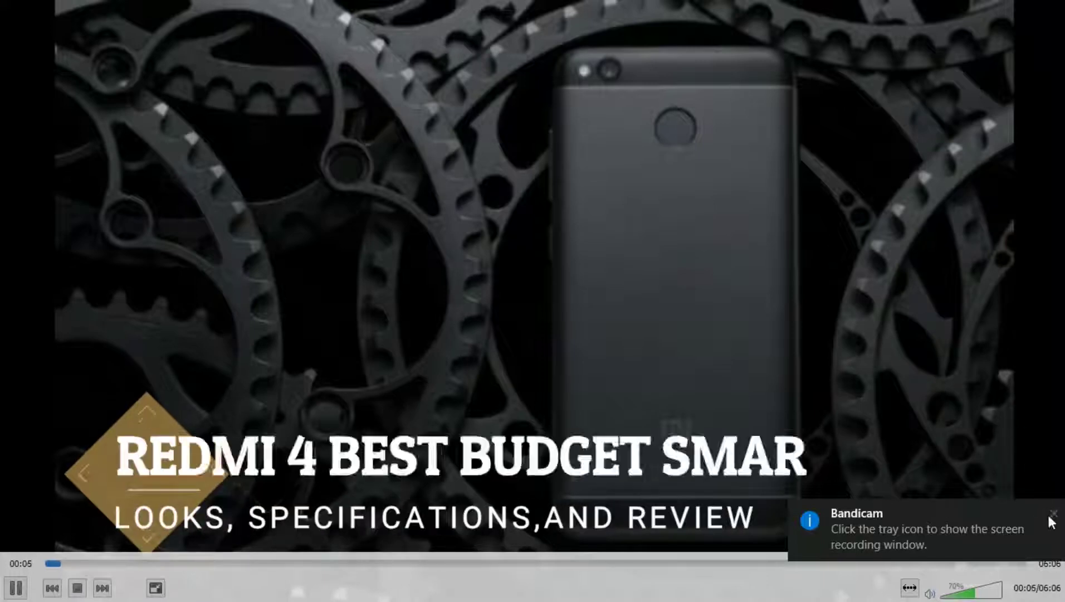
pyautogui.click(1051, 513)
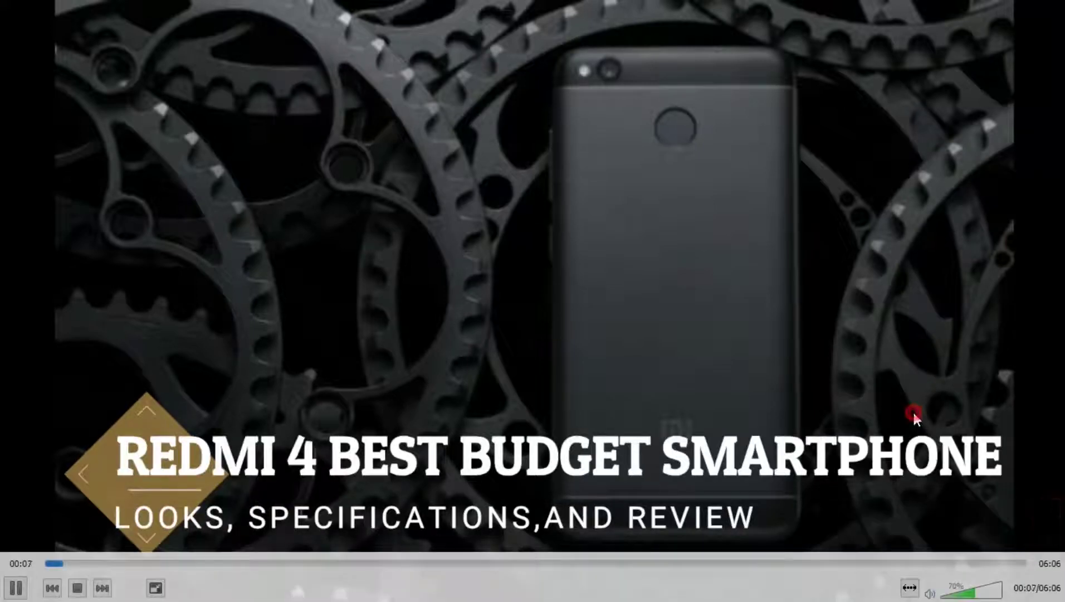
pyautogui.doubleClick(575, 454)
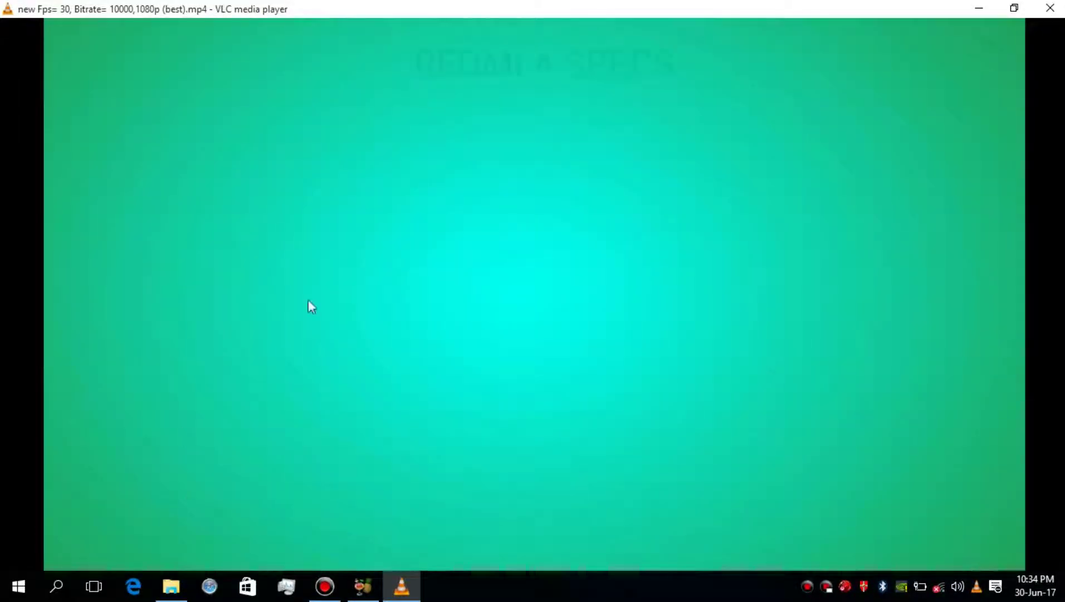
pyautogui.doubleClick(309, 301)
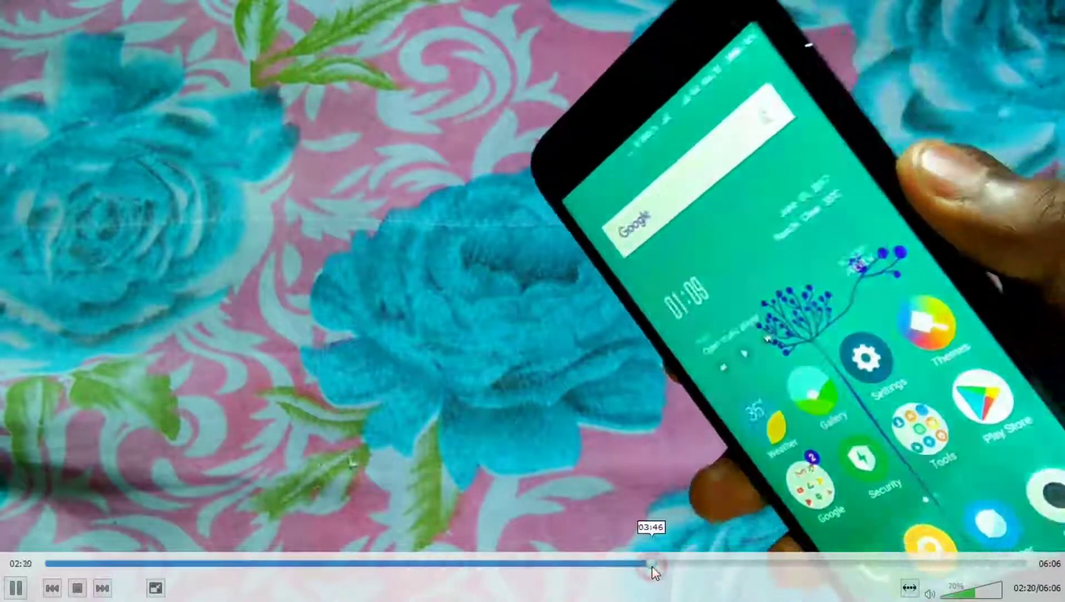
# Step: Skim the footage by jumping to 03:47, 01:09 and 03:10, switching to windowed playback
pyautogui.click(652, 563)
pyautogui.doubleClick(770, 397)
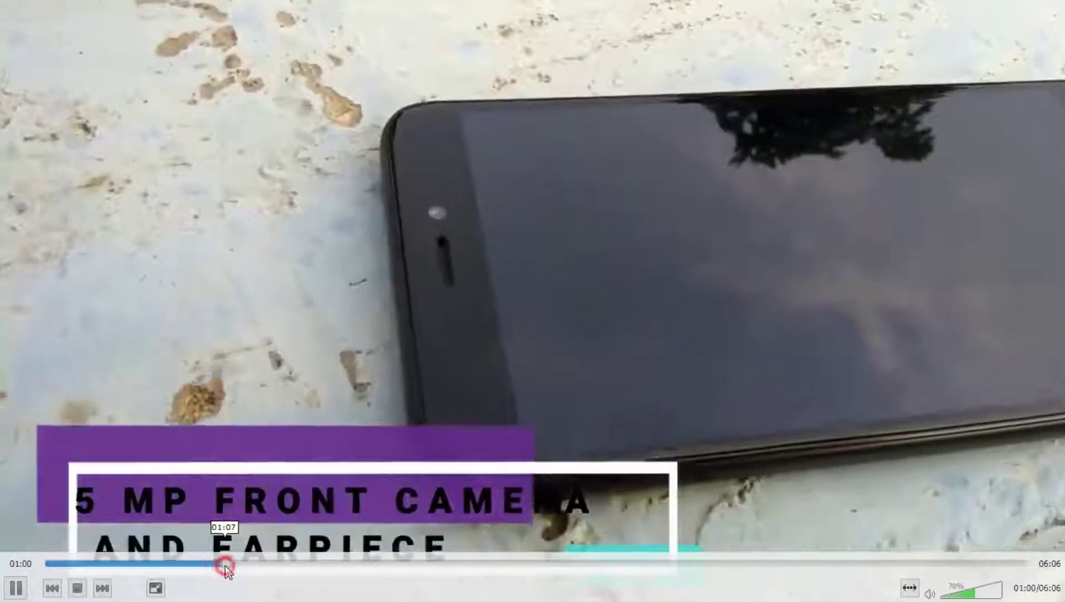
pyautogui.click(223, 563)
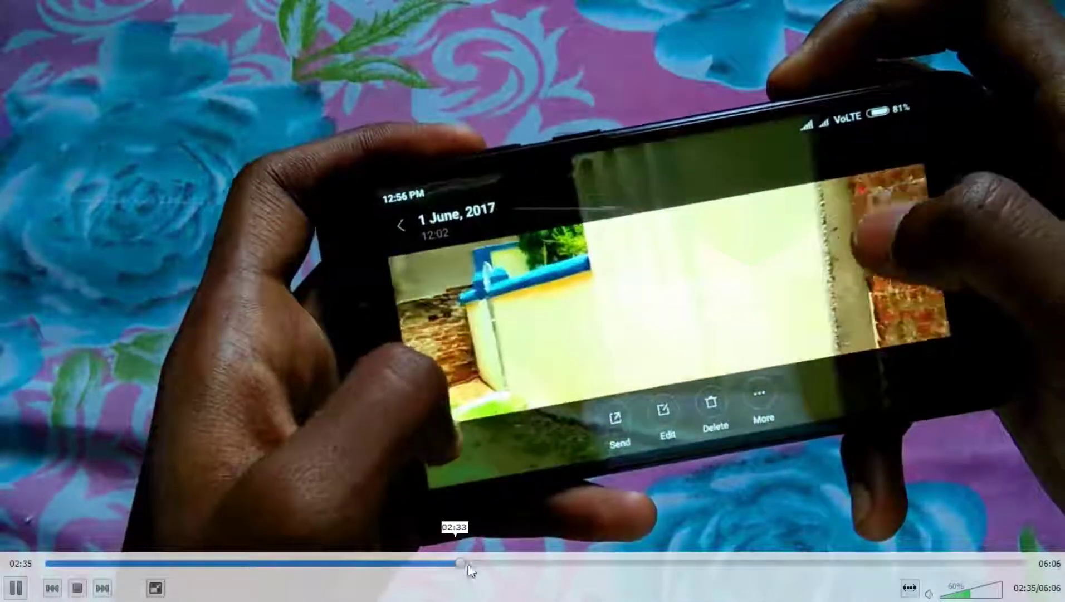
pyautogui.click(556, 564)
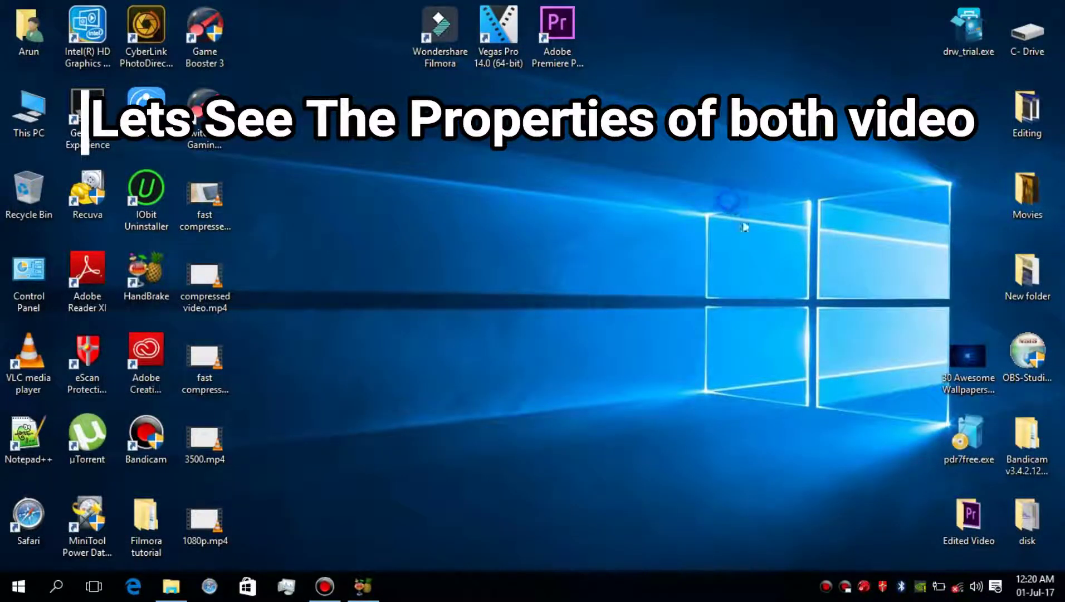
# Step: Refresh the desktop and open 1080p.mp4's Properties
pyautogui.rightClick(731, 202)
pyautogui.click(759, 248)
pyautogui.rightClick(215, 528)
pyautogui.click(245, 515)
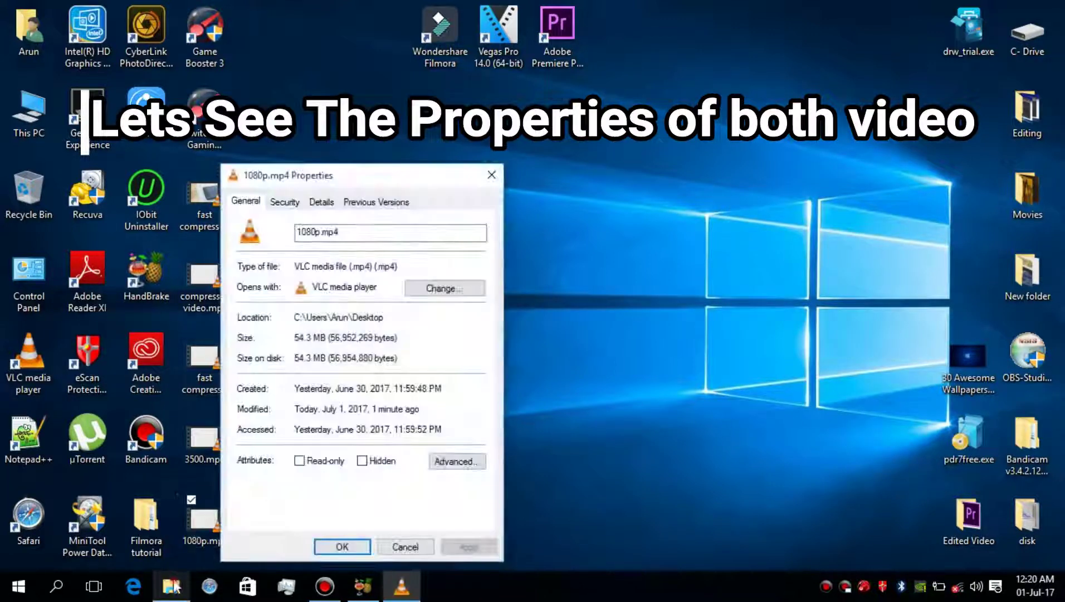
# Step: Restore the Output folder window and open the original video's Properties
pyautogui.click(171, 585)
pyautogui.rightClick(293, 347)
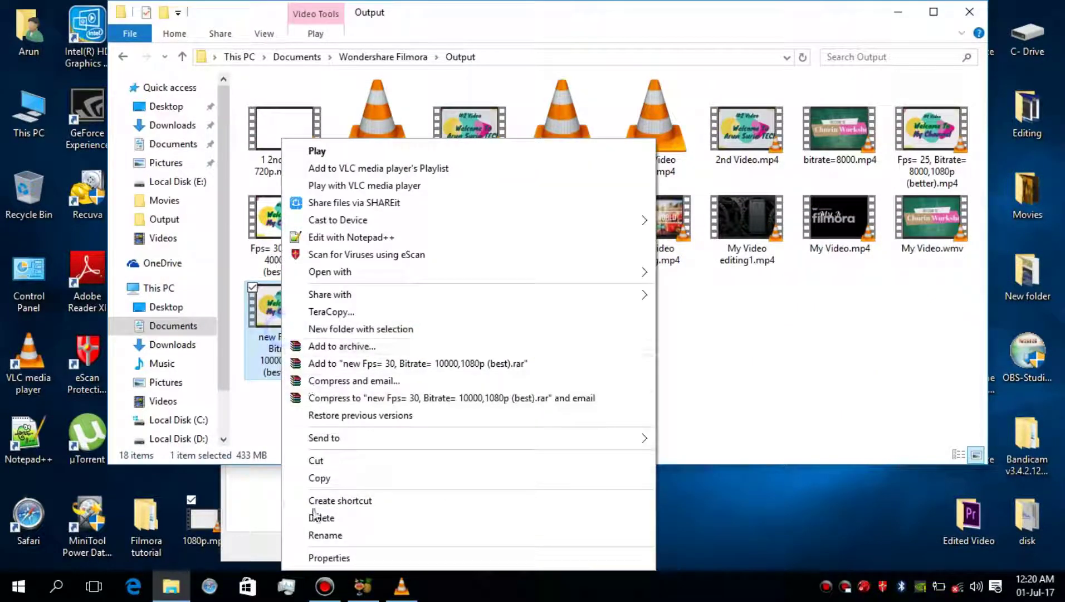
pyautogui.click(314, 557)
# Step: Minimize the folder window and arrange the two Properties windows side by side
pyautogui.click(898, 11)
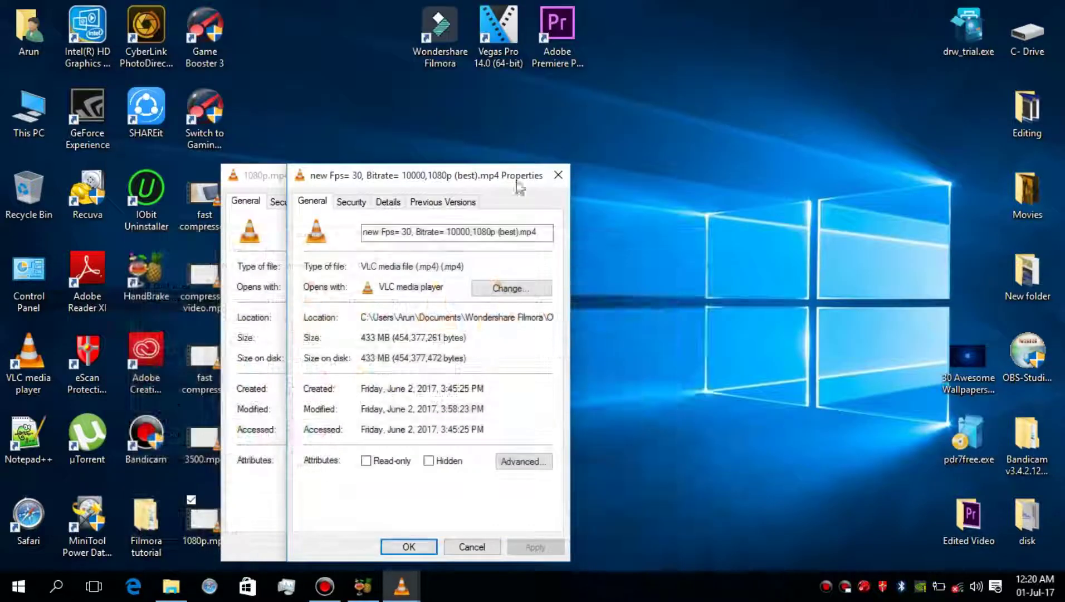
pyautogui.moveTo(495, 173); pyautogui.dragTo(745, 169)
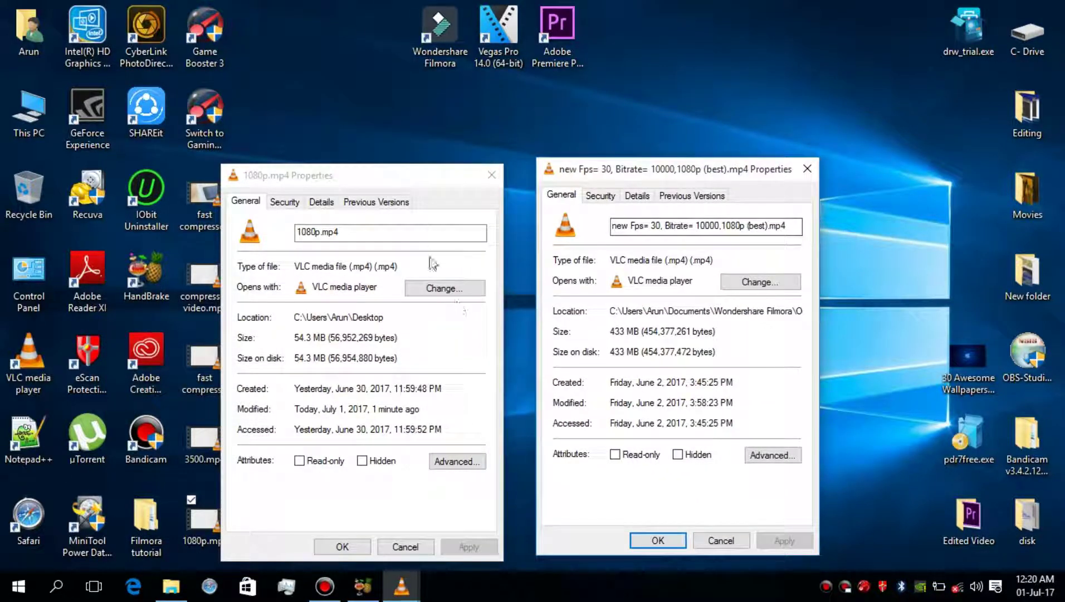
pyautogui.moveTo(416, 177); pyautogui.dragTo(942, 171)
pyautogui.moveTo(696, 172); pyautogui.dragTo(392, 176)
pyautogui.moveTo(817, 164); pyautogui.dragTo(608, 173)
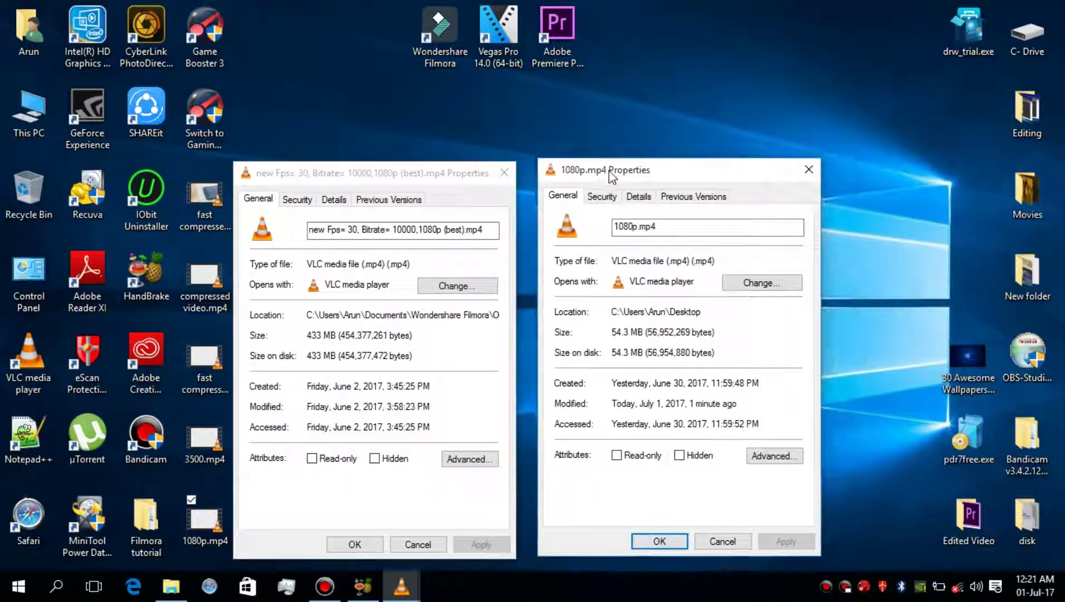
# Step: Highlight the original's 433 MB size and the compressed file's 54.3 MB size
pyautogui.click(307, 340)
pyautogui.moveTo(417, 333); pyautogui.dragTo(293, 336)
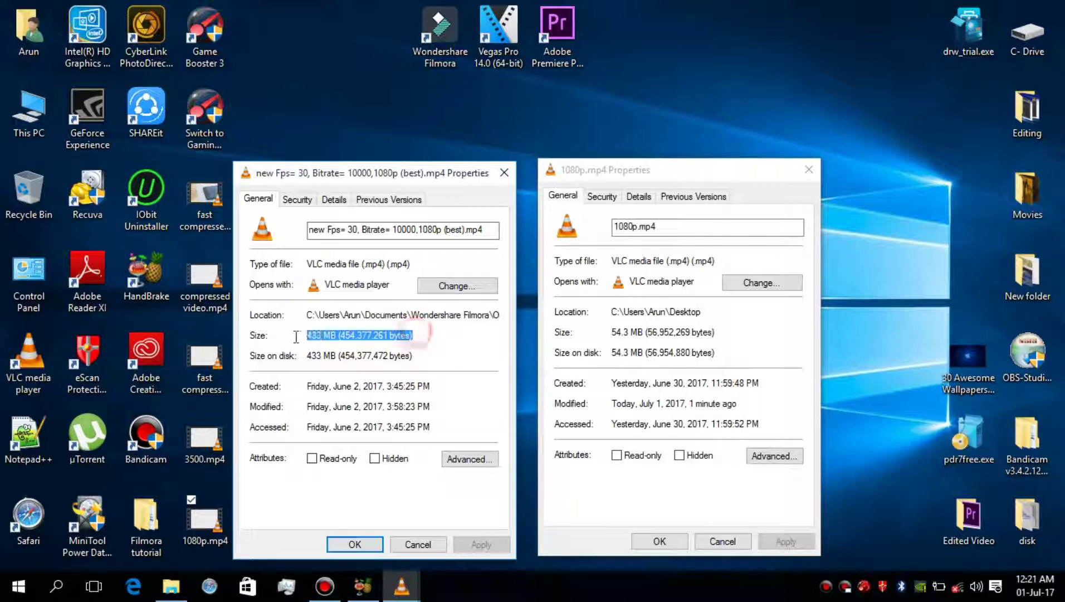
pyautogui.click(613, 337)
pyautogui.moveTo(612, 332); pyautogui.dragTo(701, 332)
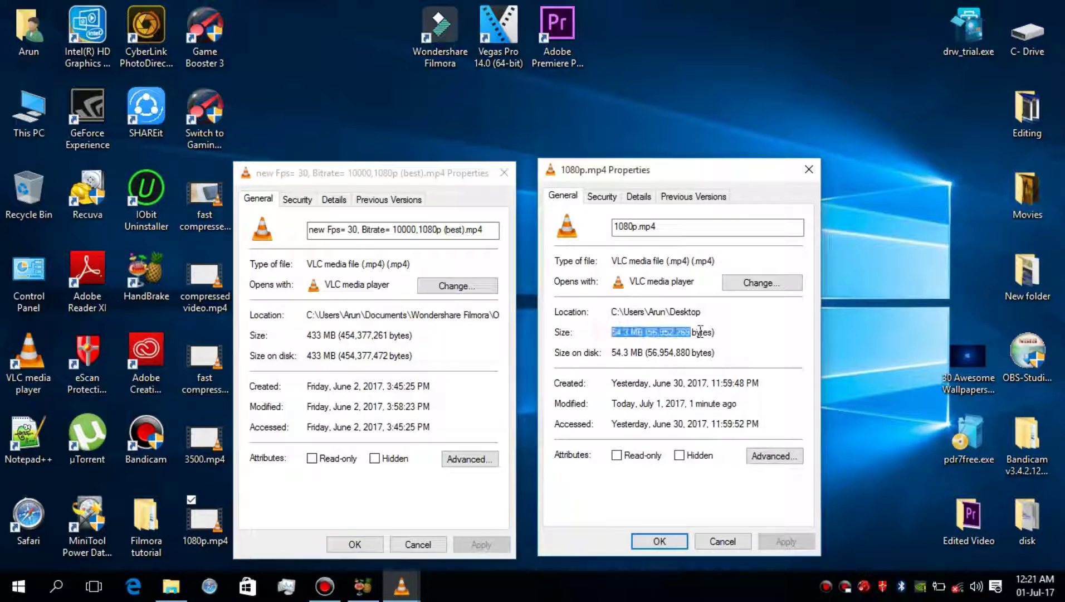
pyautogui.click(630, 335)
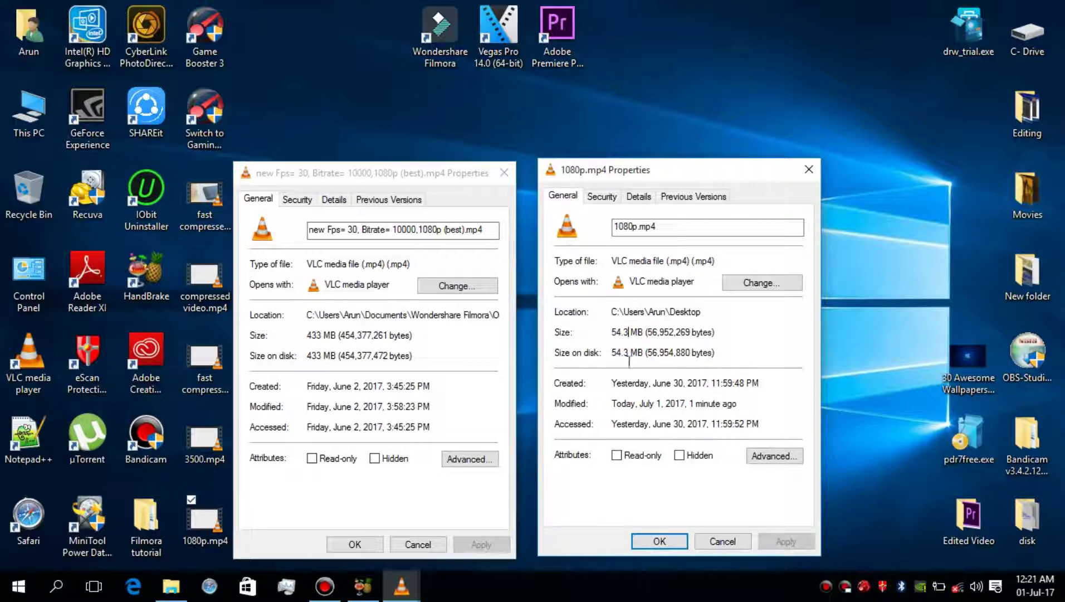
# Step: Compare data rates in both videos' Details tabs: original 9679kbps versus compressed 1075kbps
pyautogui.click(334, 199)
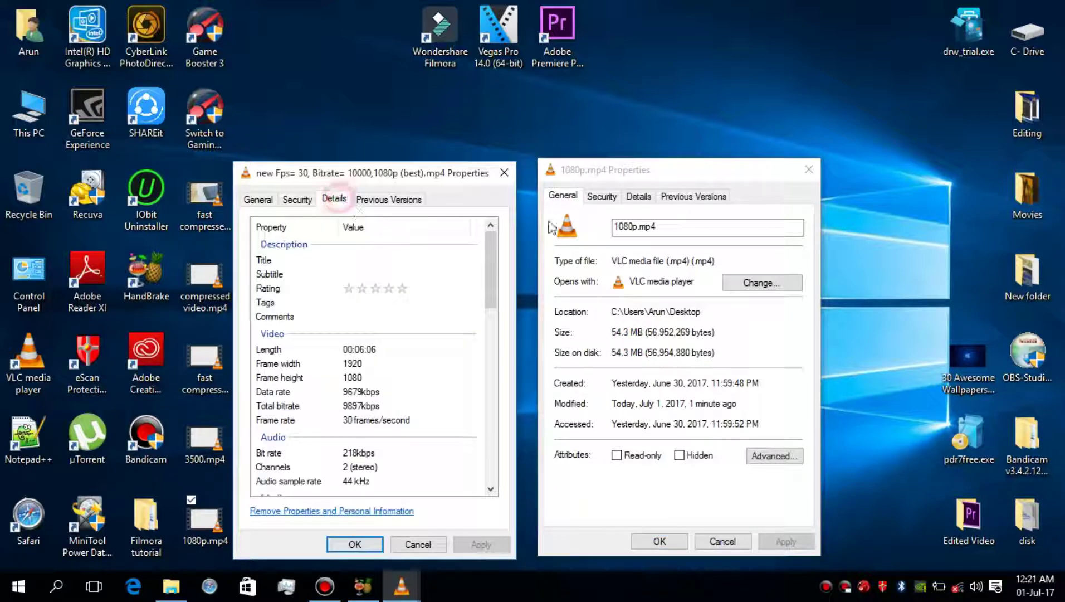
pyautogui.click(638, 196)
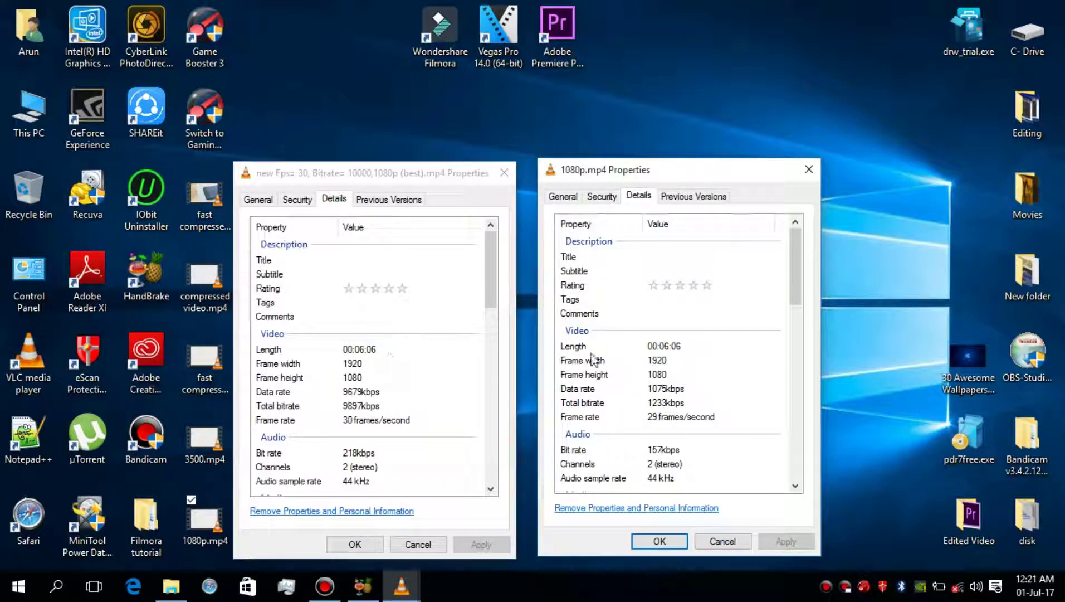
pyautogui.click(658, 390)
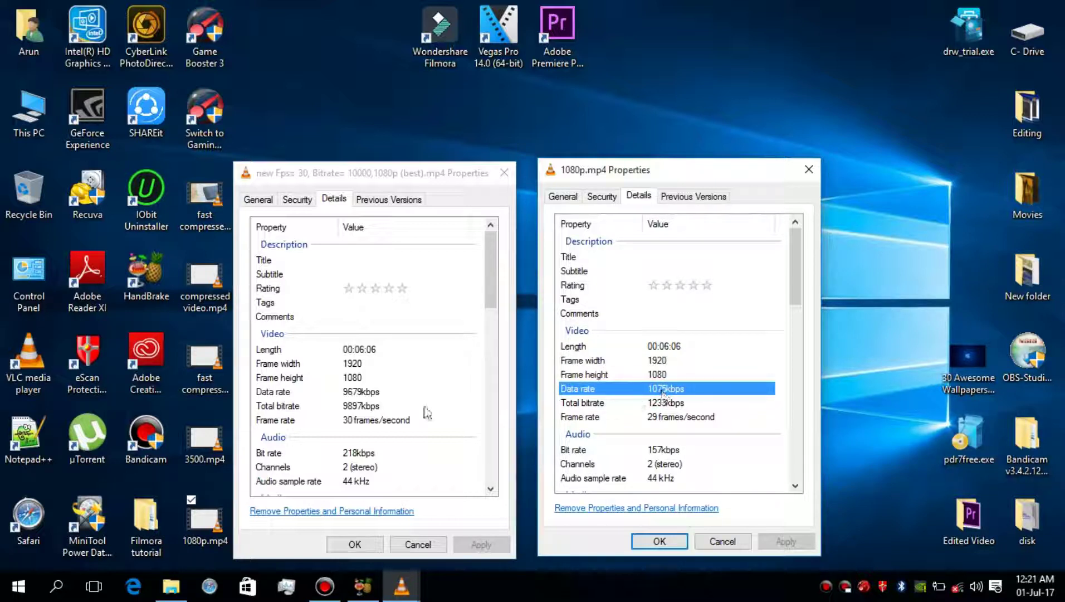
pyautogui.click(371, 392)
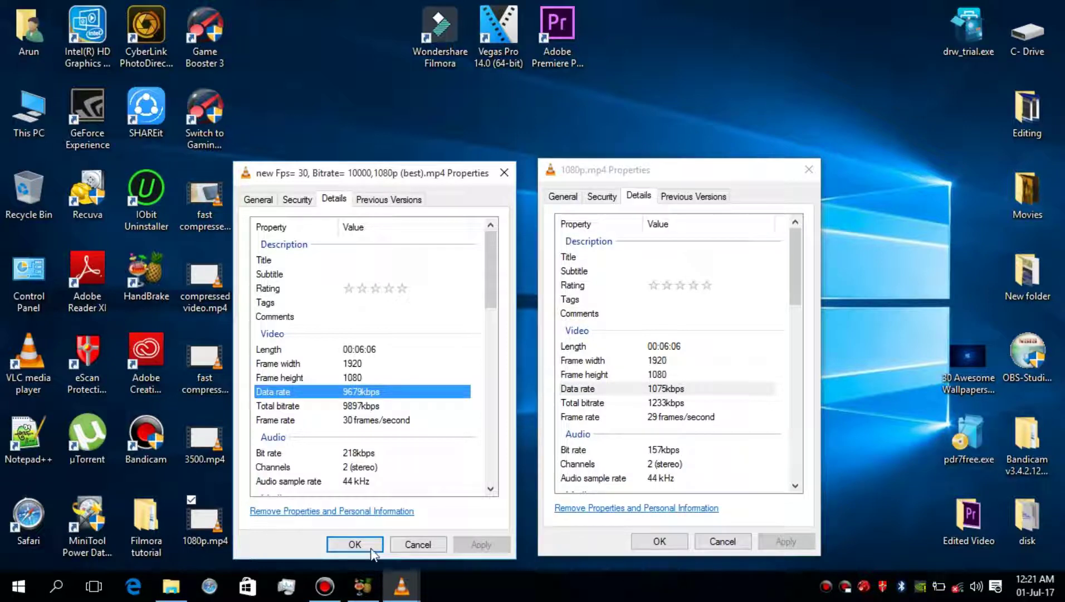
# Step: Close both video Properties windows to return to the desktop
pyautogui.click(355, 544)
pyautogui.click(647, 541)
pyautogui.rightClick(700, 209)
# Step: Refresh the desktop, then bring HandBrake back from the taskbar and close it
pyautogui.click(724, 261)
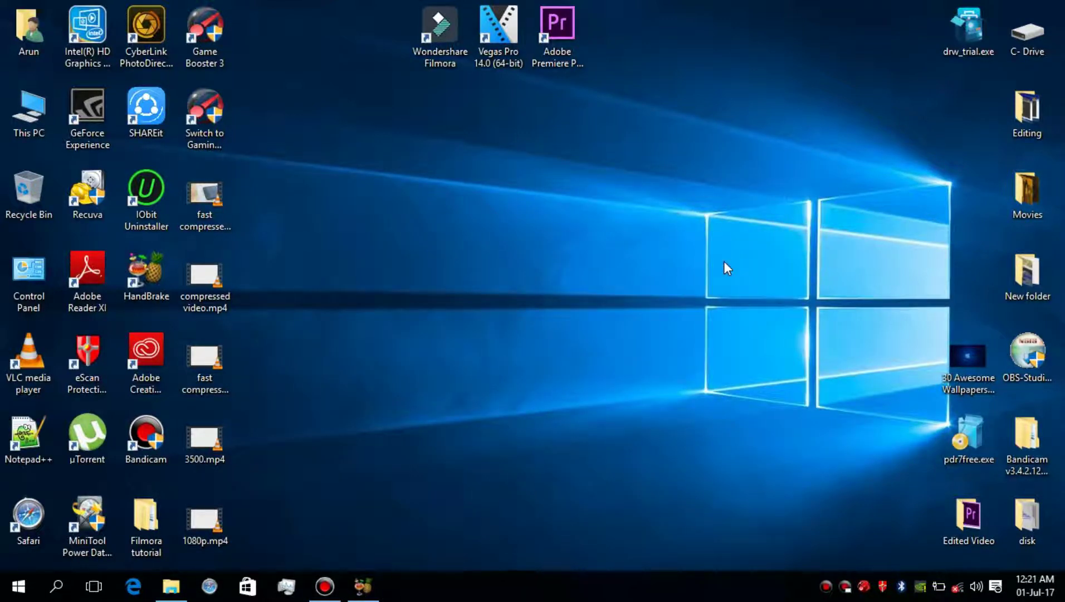
pyautogui.click(363, 586)
pyautogui.click(1048, 8)
# Step: Refresh the desktop twice so only its icons, including 1080p.mp4, remain
pyautogui.rightClick(776, 134)
pyautogui.click(800, 174)
pyautogui.rightClick(797, 176)
pyautogui.click(818, 222)
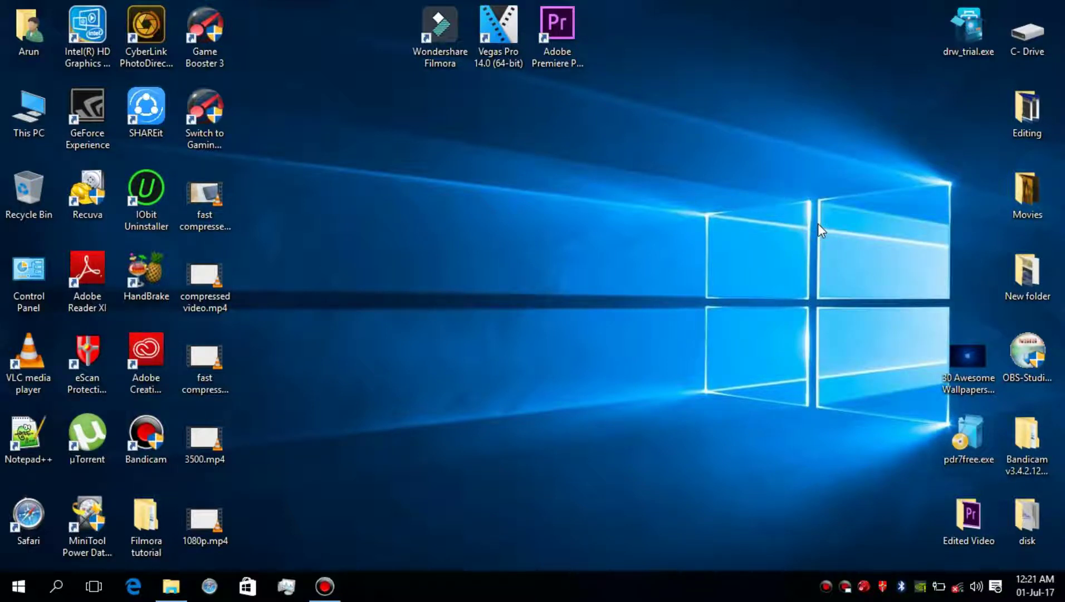